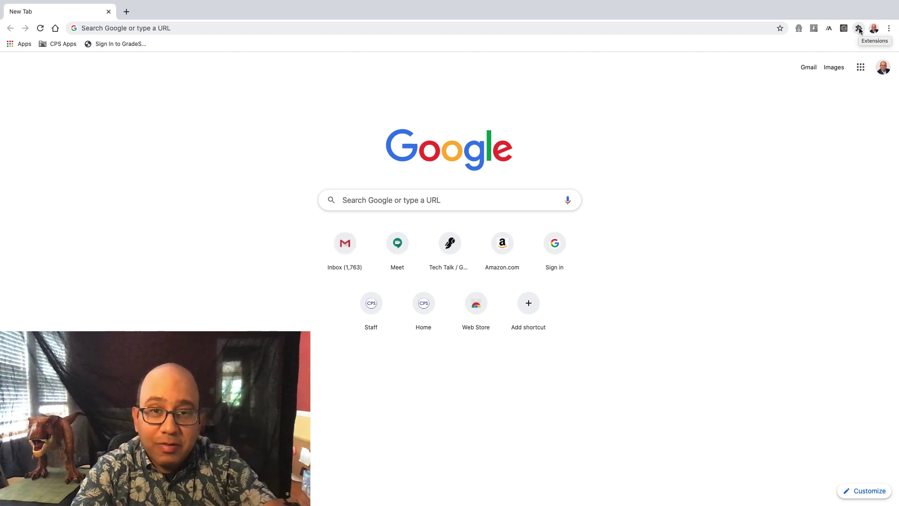
- Open the Google Meet Breakout Rooms extension and bring up its list of courses
{"action": "left_click", "coordinate": [860, 30]}
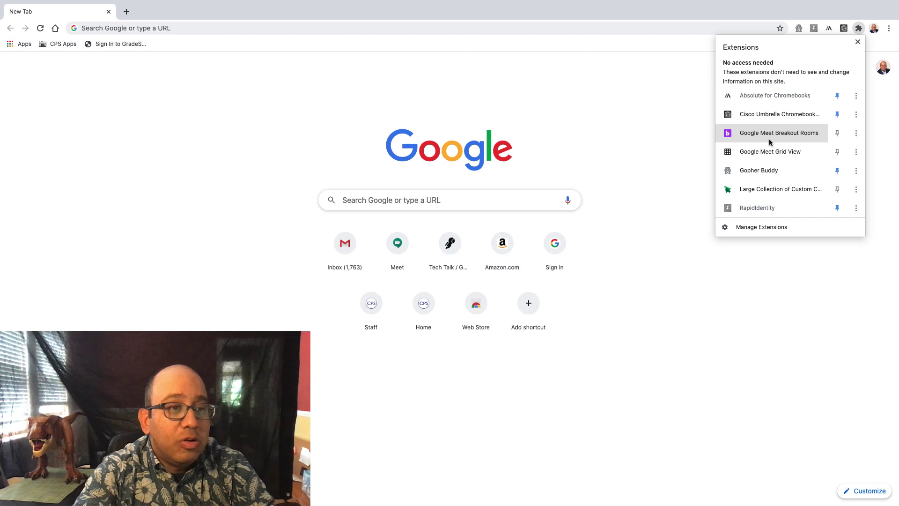
{"action": "left_click", "coordinate": [770, 142]}
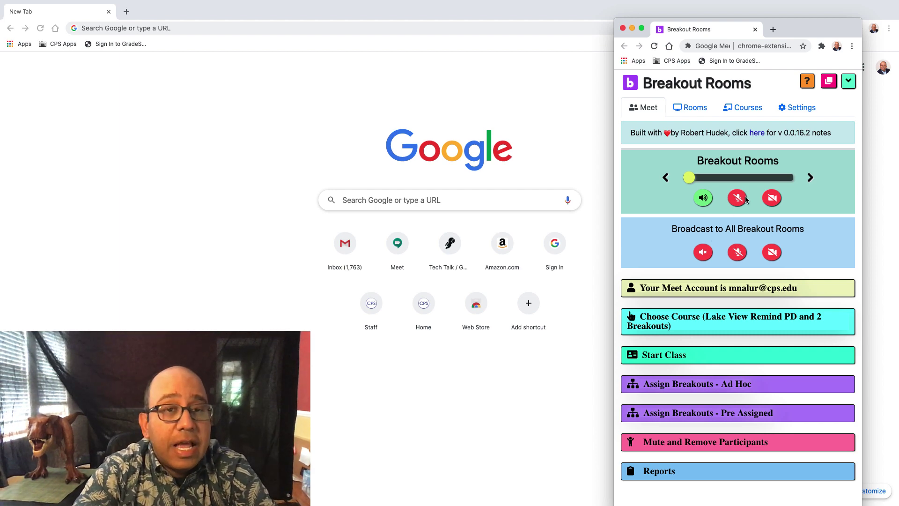
{"action": "left_click", "coordinate": [749, 111]}
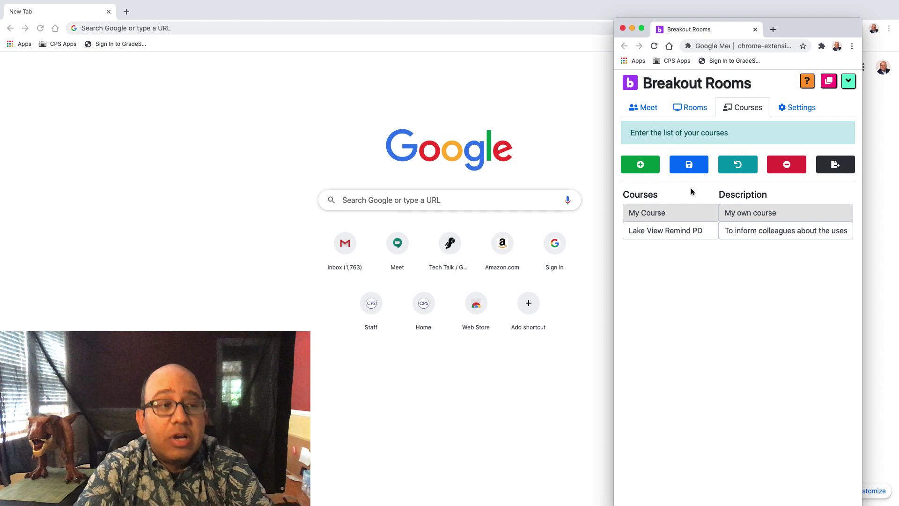
- Add a new course named "Chemistry Period 1" to the course list
{"action": "left_click", "coordinate": [639, 171]}
{"action": "left_click", "coordinate": [658, 252]}
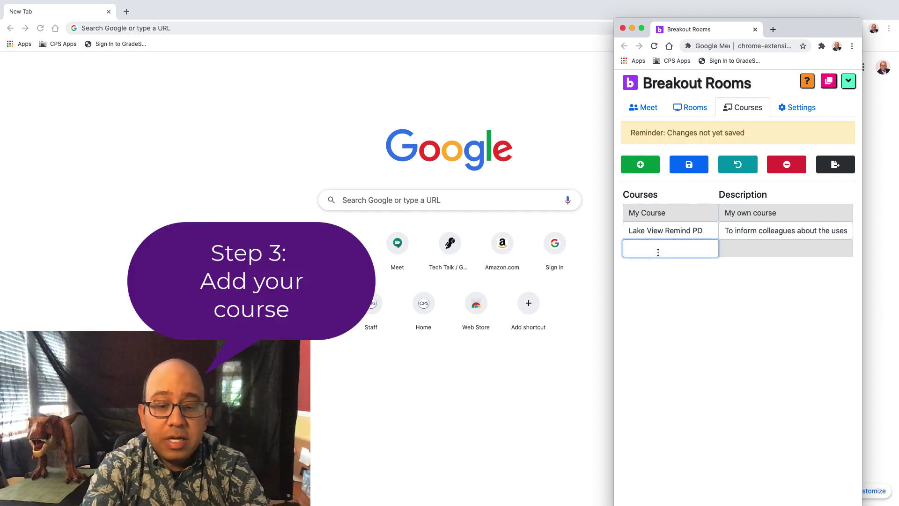
{"action": "type", "text": "Chemistry P"}
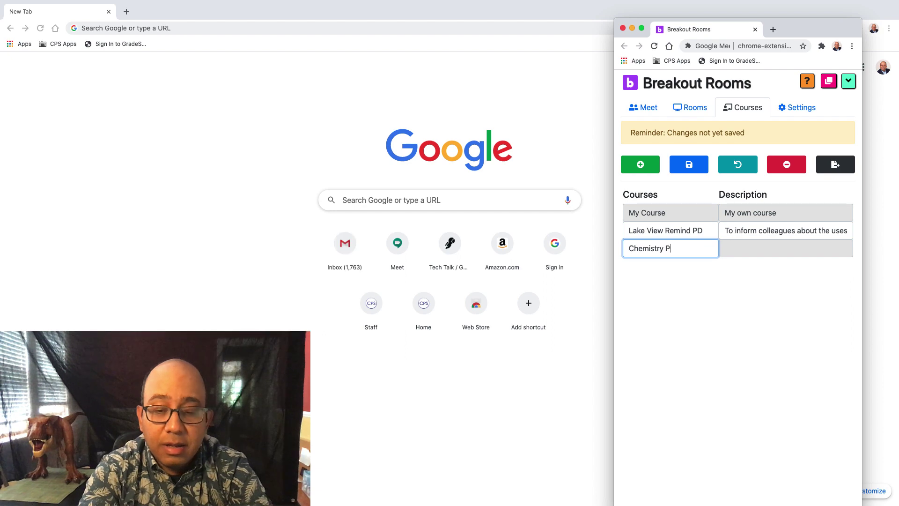
{"action": "type", "text": "eruid 1=="}
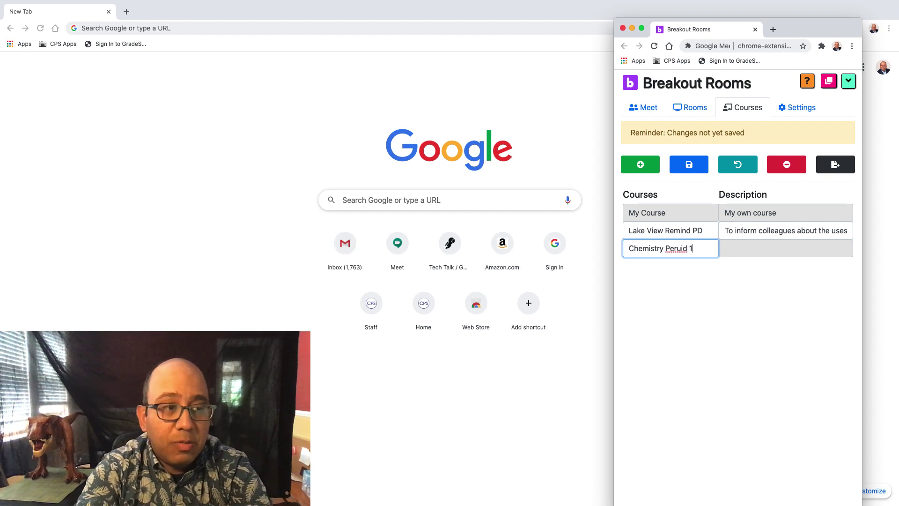
{"action": "key", "text": "BackSpace"}
{"action": "key", "text": "BackSpace"}
{"action": "key", "text": "BackSpace"}
{"action": "key", "text": "BackSpace"}
{"action": "key", "text": "BackSpace"}
{"action": "key", "text": "BackSpace"}
{"action": "key", "text": "BackSpace"}
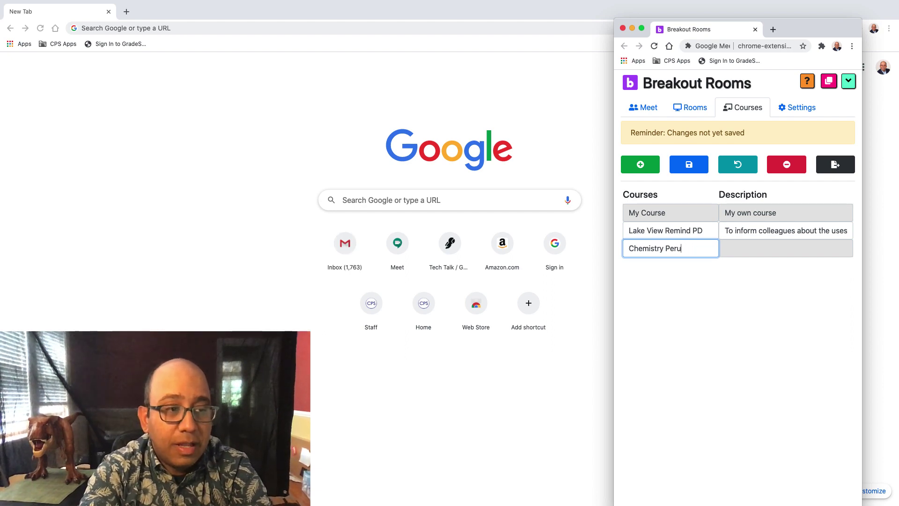
{"action": "type", "text": "iod 1"}
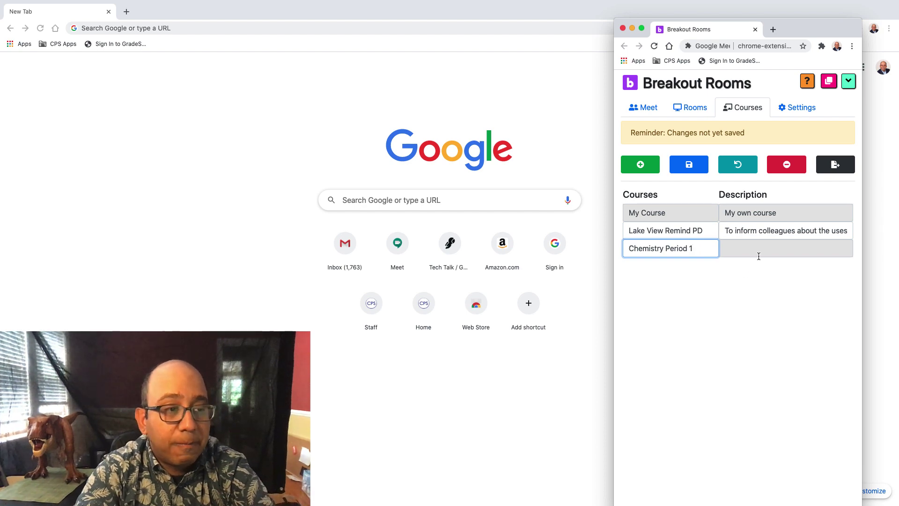
- Give the new course the description "Chemistry Period 1" and save the course list
{"action": "left_click", "coordinate": [759, 249]}
{"action": "type", "text": "Chemist"}
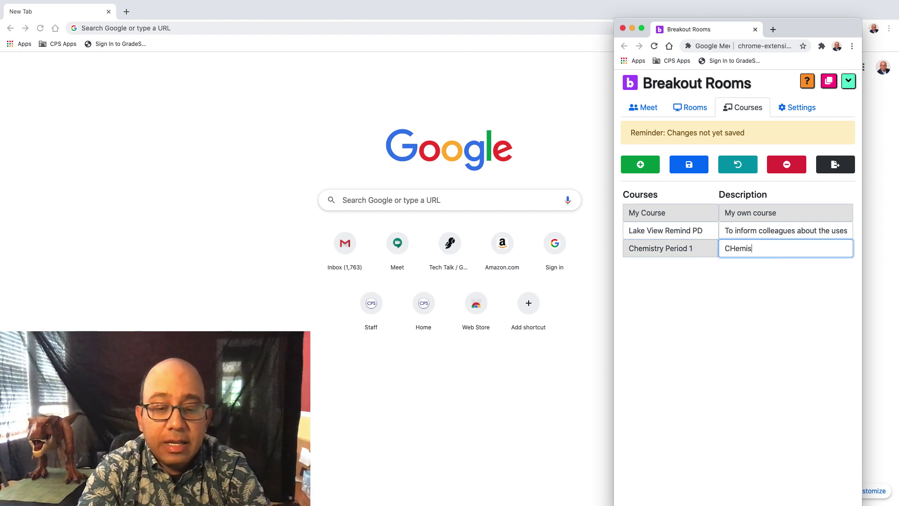
{"action": "key", "text": "BackSpace"}
{"action": "key", "text": "BackSpace"}
{"action": "key", "text": "BackSpace"}
{"action": "key", "text": "BackSpace"}
{"action": "type", "text": "mistry Period 1"}
{"action": "left_click", "coordinate": [761, 300]}
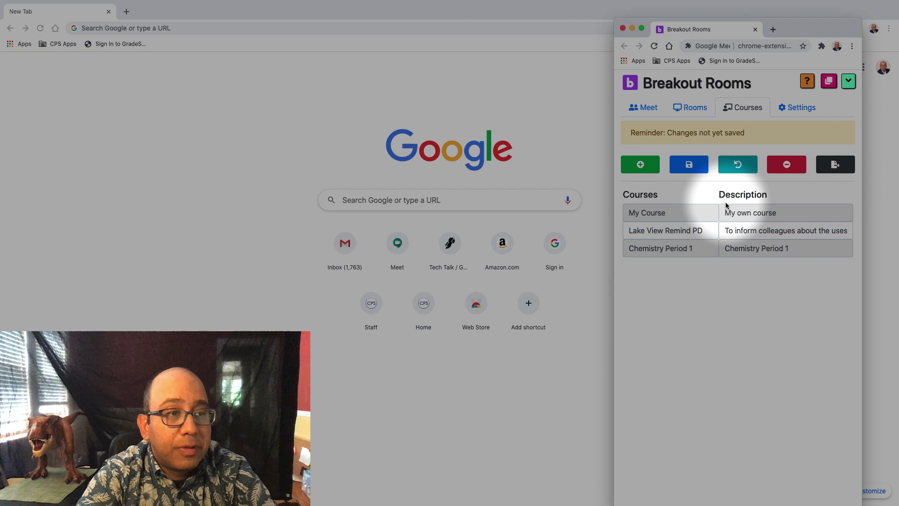
{"action": "left_click", "coordinate": [699, 168]}
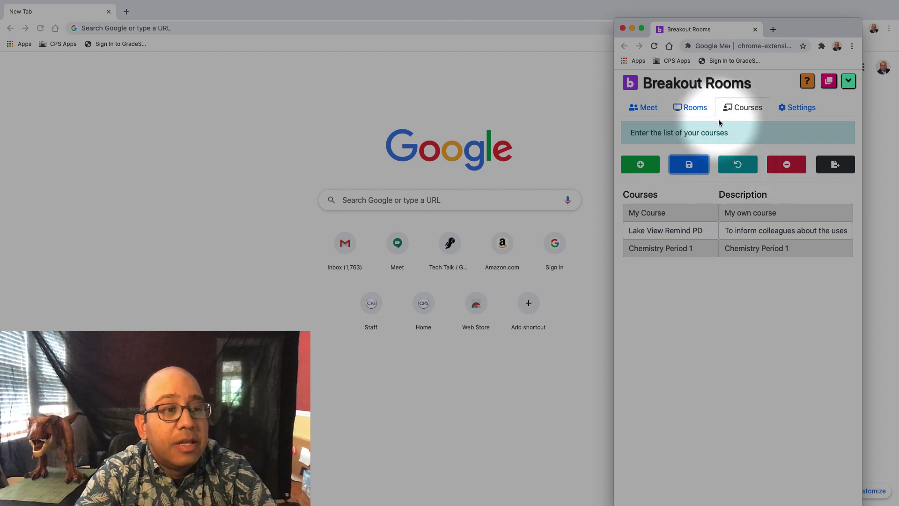
{"action": "left_click", "coordinate": [688, 164]}
- Go to the room setup and choose Chemistry Period 1 as the course
{"action": "left_click", "coordinate": [690, 115]}
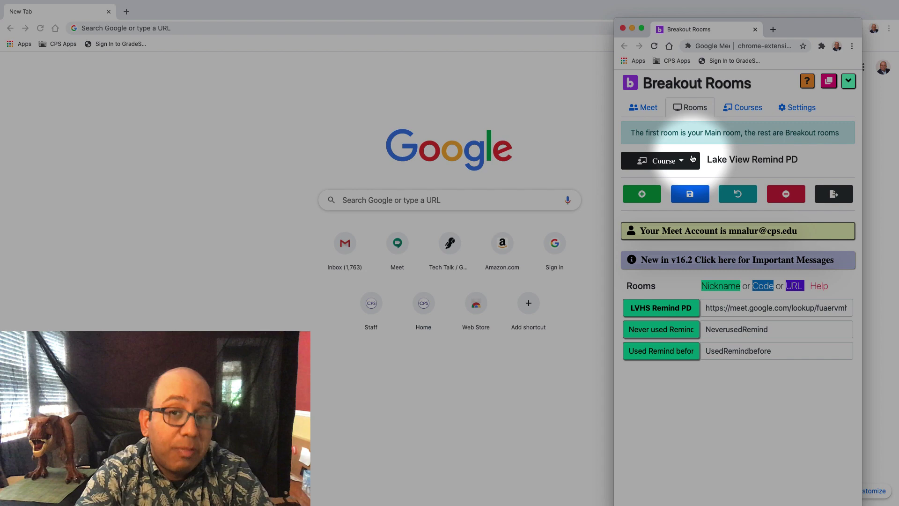
{"action": "left_click", "coordinate": [690, 162]}
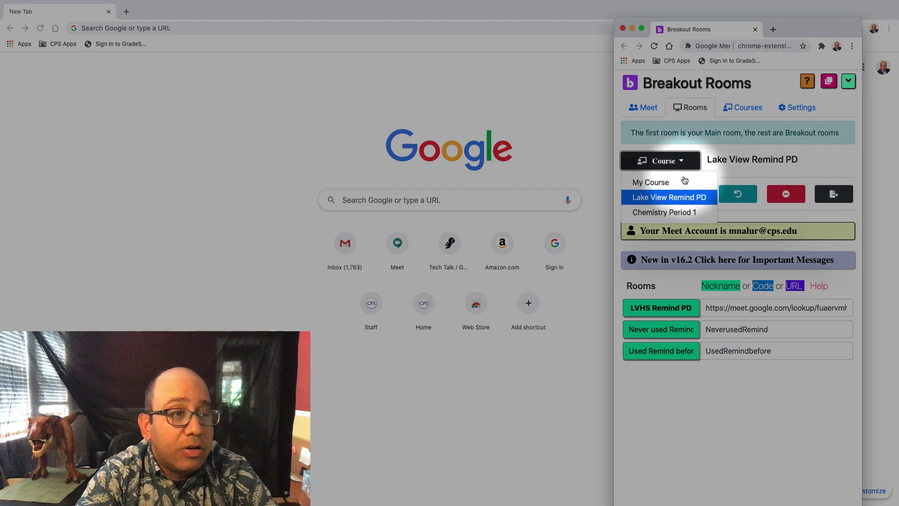
{"action": "left_click", "coordinate": [680, 217]}
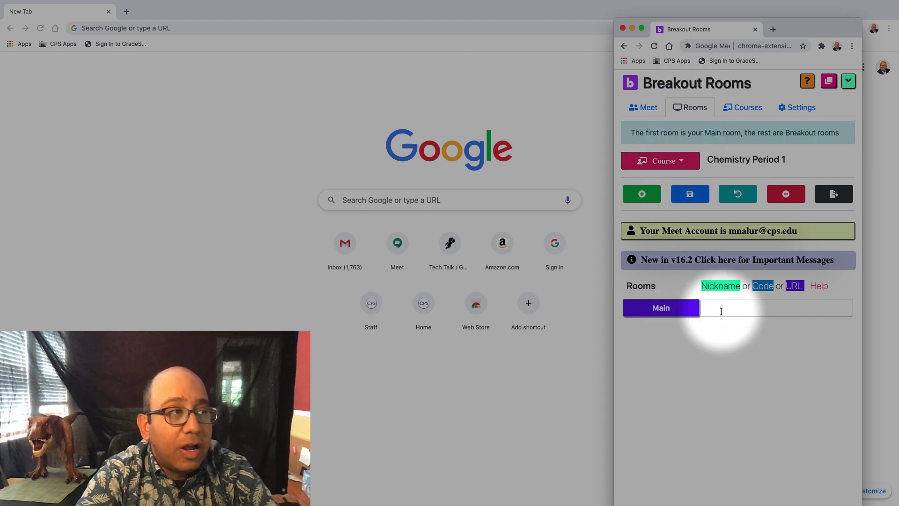
- Open Google Classroom in a new browser tab
{"action": "left_click", "coordinate": [126, 12]}
{"action": "type", "text": "cas"}
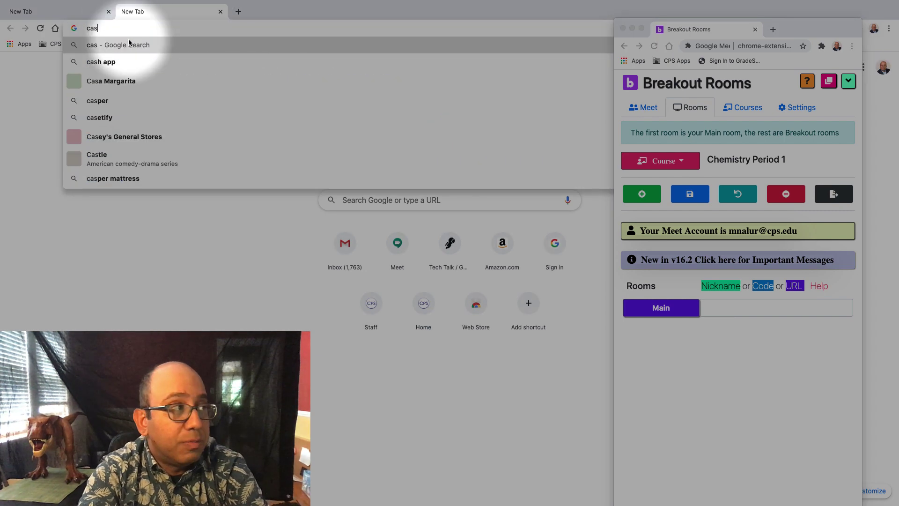
{"action": "key", "text": "BackSpace"}
{"action": "key", "text": "BackSpace"}
{"action": "type", "text": "l"}
{"action": "key", "text": "Return"}
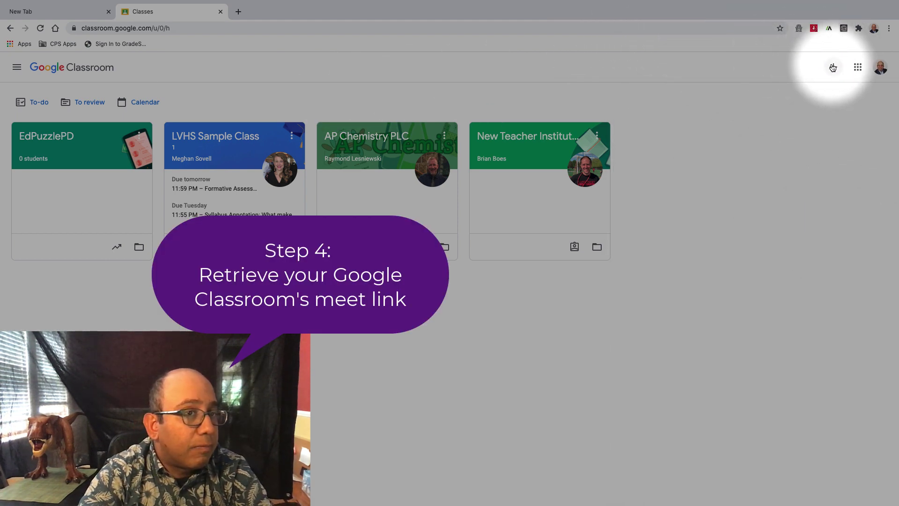
- Create a new Google Classroom class named "Chemistry P1"
{"action": "left_click", "coordinate": [833, 68]}
{"action": "left_click", "coordinate": [810, 100]}
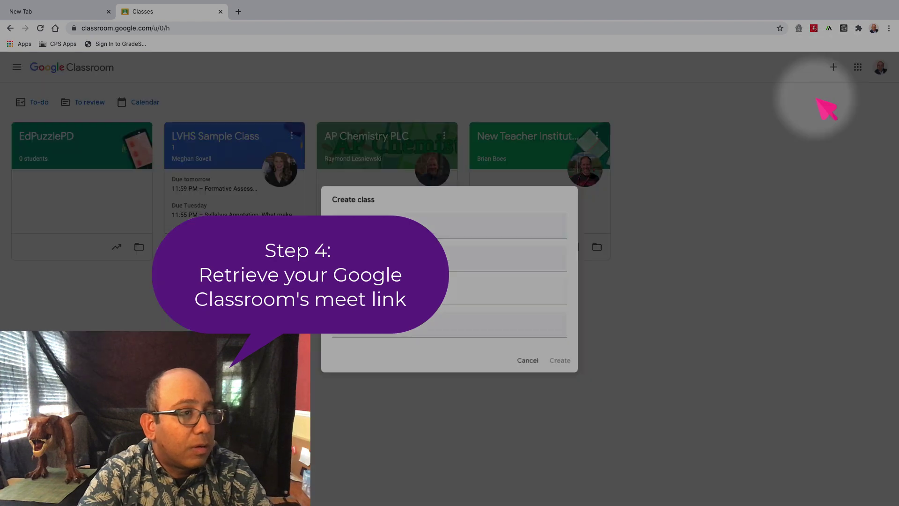
{"action": "left_click", "coordinate": [517, 214]}
{"action": "type", "text": "CHemis"}
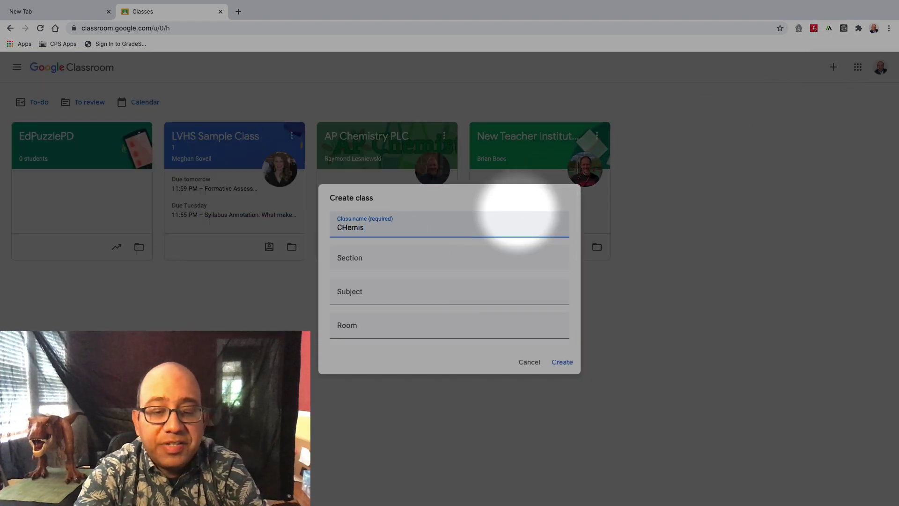
{"action": "type", "text": "try"}
{"action": "key", "text": "BackSpace"}
{"action": "key", "text": "BackSpace"}
{"action": "key", "text": "BackSpace"}
{"action": "key", "text": "BackSpace"}
{"action": "key", "text": "BackSpace"}
{"action": "key", "text": "BackSpace"}
{"action": "key", "text": "BackSpace"}
{"action": "key", "text": "BackSpace"}
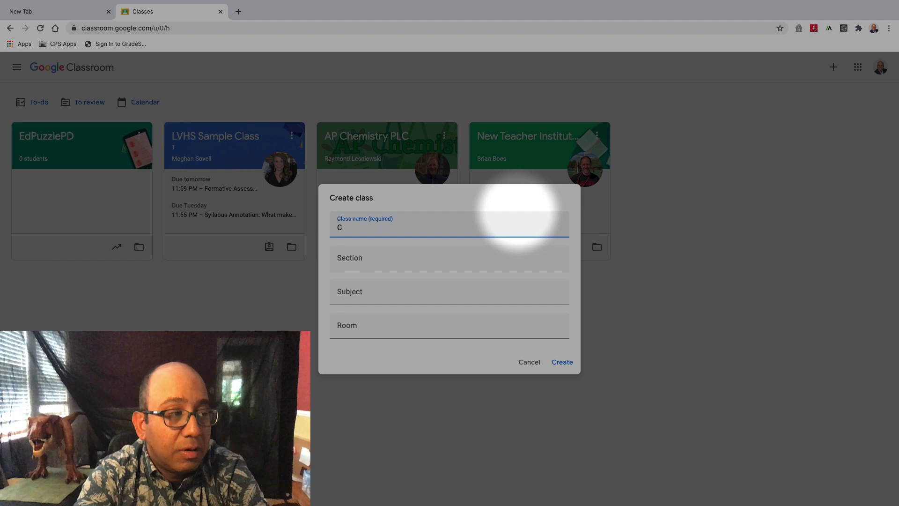
{"action": "type", "text": "hemistry "}
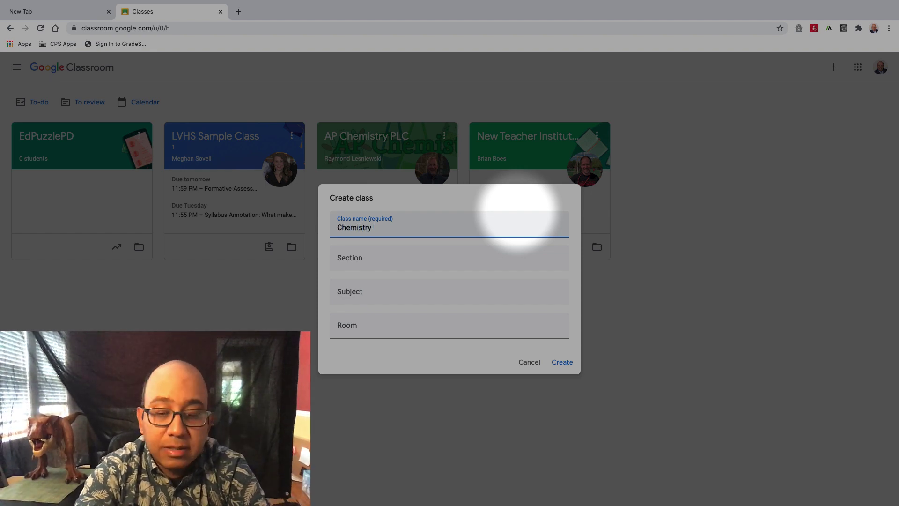
{"action": "type", "text": "P1"}
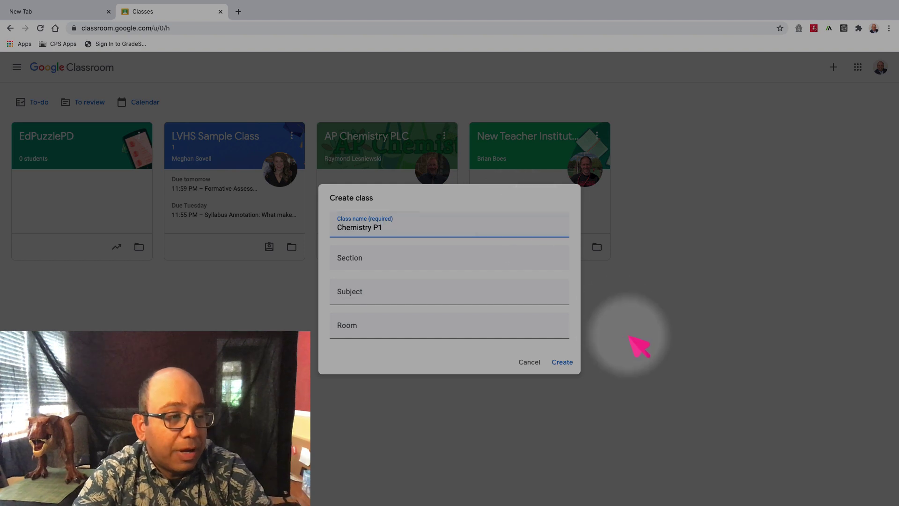
{"action": "left_click", "coordinate": [559, 363]}
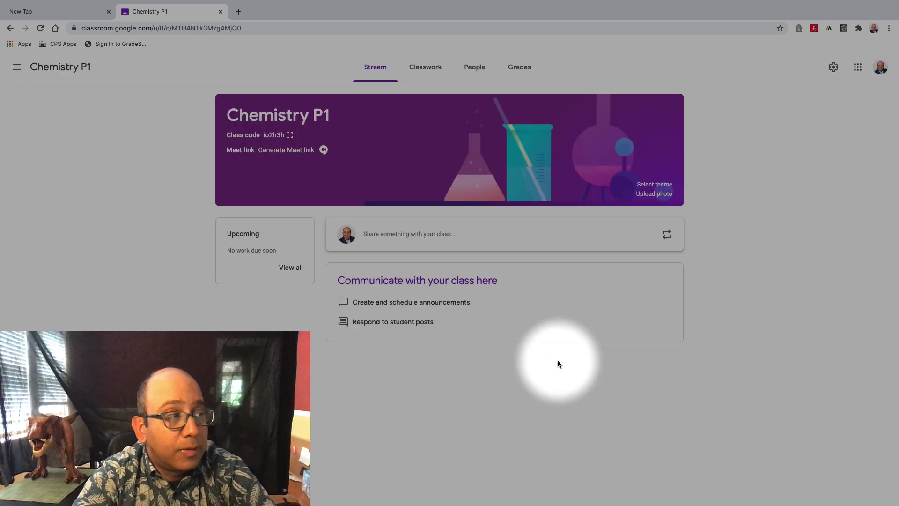
- Generate a Meet link for the Chemistry P1 class and copy it into the Main room's link field in Breakout Rooms
{"action": "left_click", "coordinate": [296, 153]}
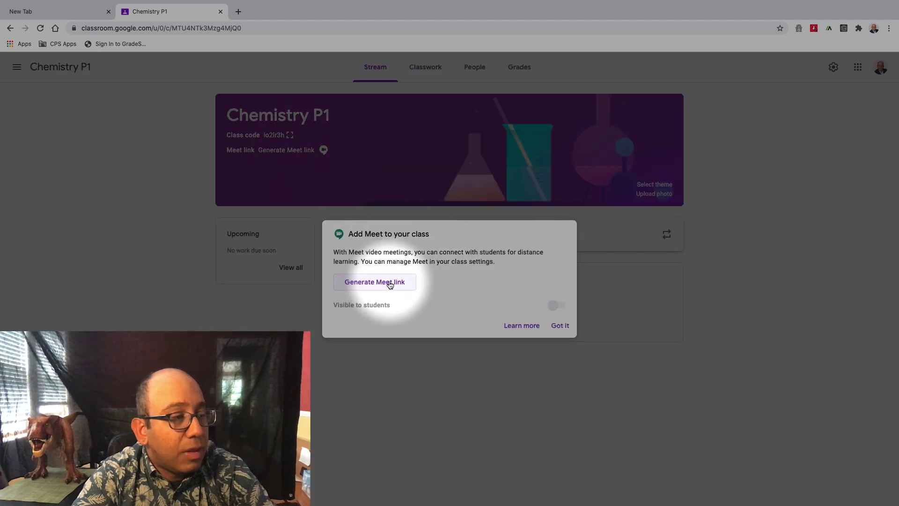
{"action": "left_click", "coordinate": [389, 282]}
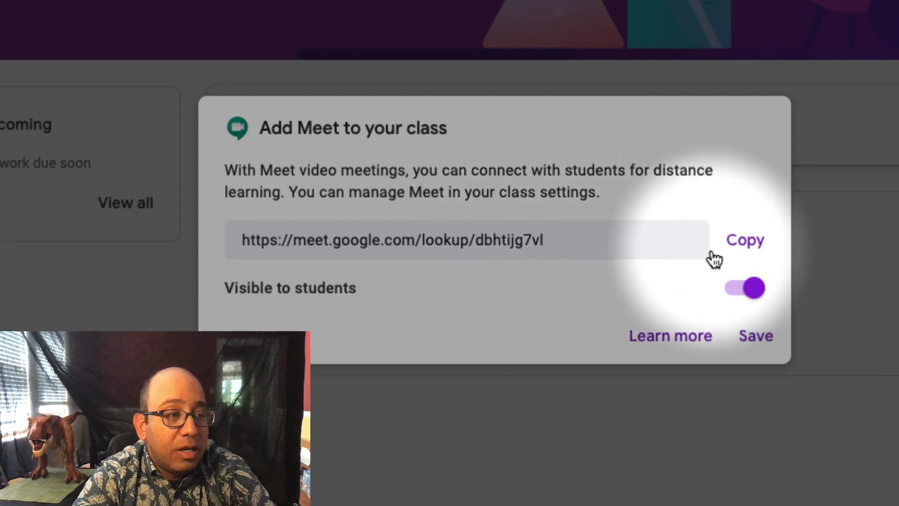
{"action": "left_click", "coordinate": [730, 248]}
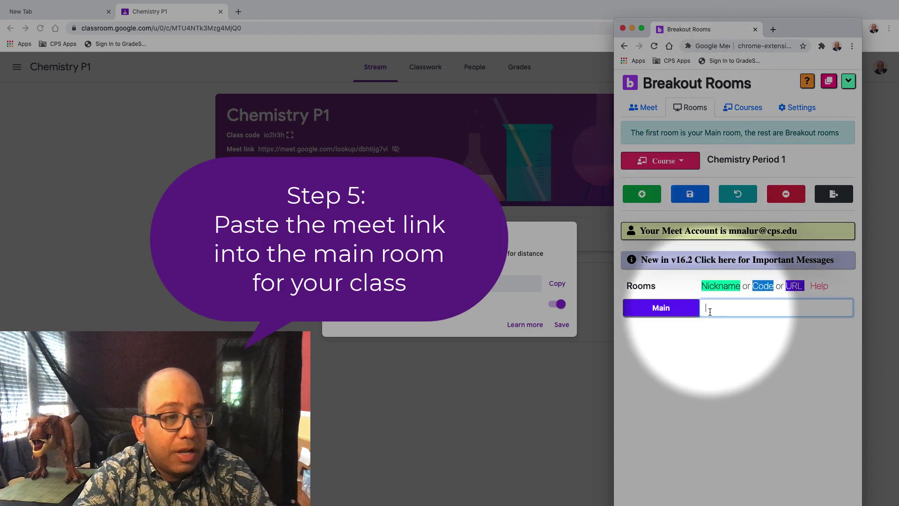
{"action": "key", "text": "super+v"}
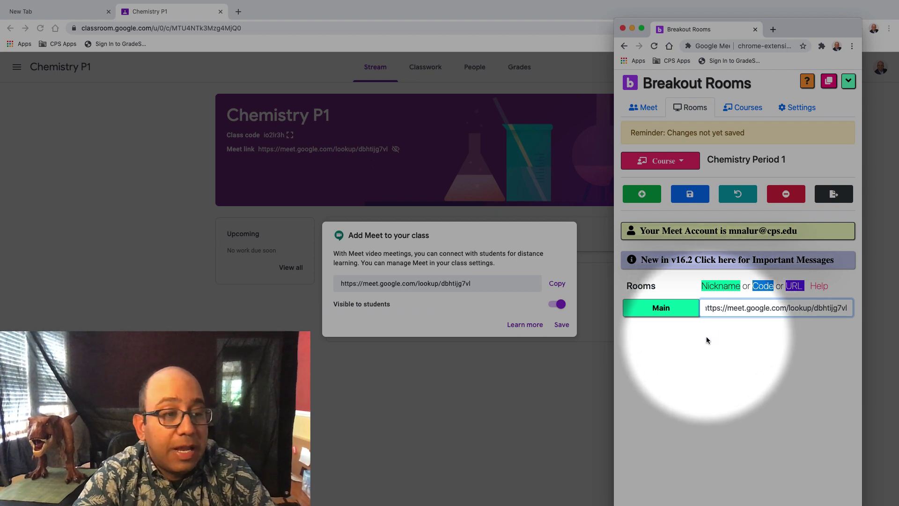
{"action": "left_click", "coordinate": [706, 338]}
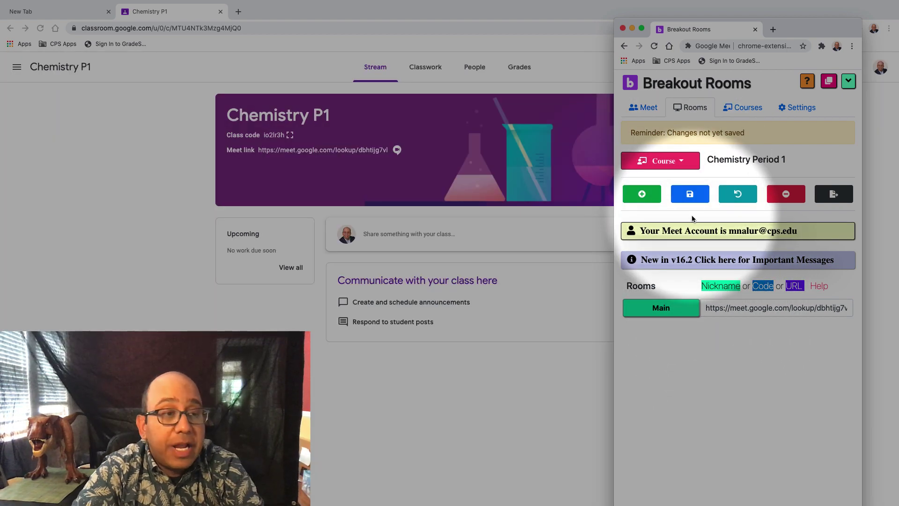
- Add four blank breakout rooms below the Main room of Chemistry Period 1
{"action": "left_click", "coordinate": [643, 196]}
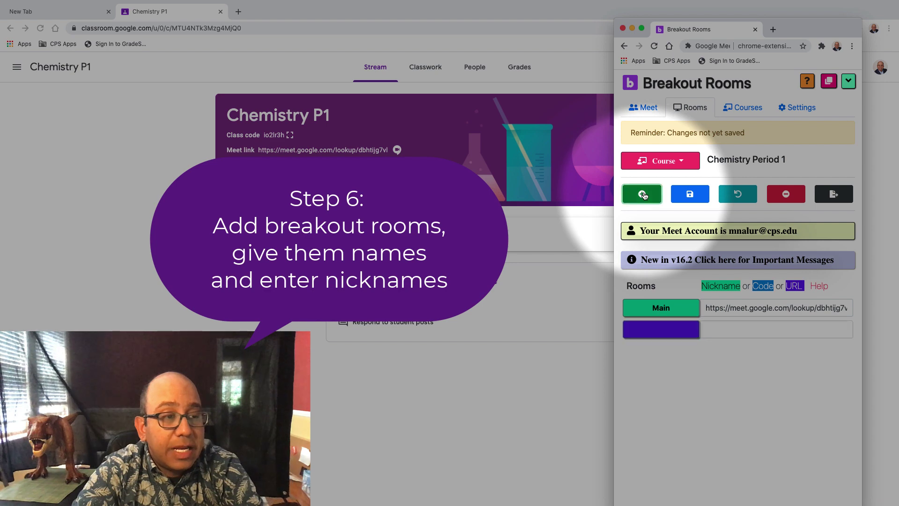
{"action": "left_click", "coordinate": [644, 196]}
{"action": "left_click", "coordinate": [644, 196]}
{"action": "left_click", "coordinate": [644, 196]}
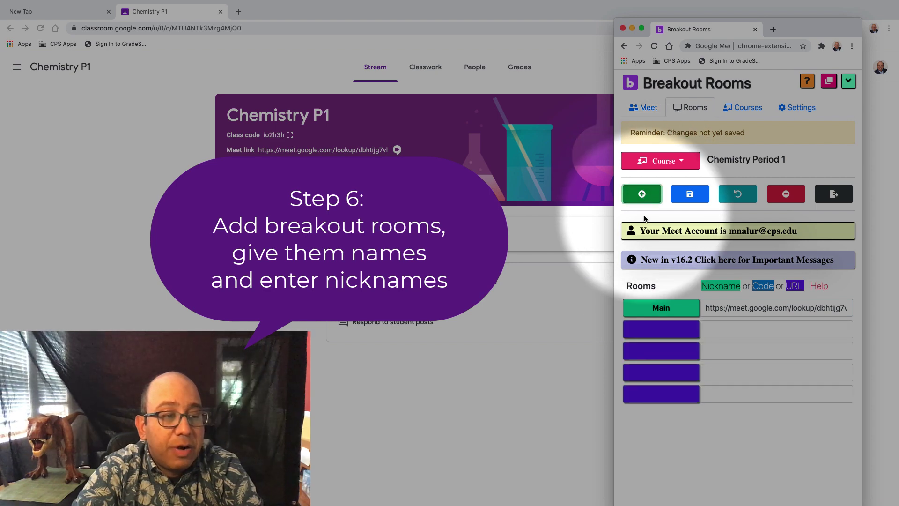
- Name the four blank breakout rooms B1, B2, B3 and B4
{"action": "left_click", "coordinate": [665, 328]}
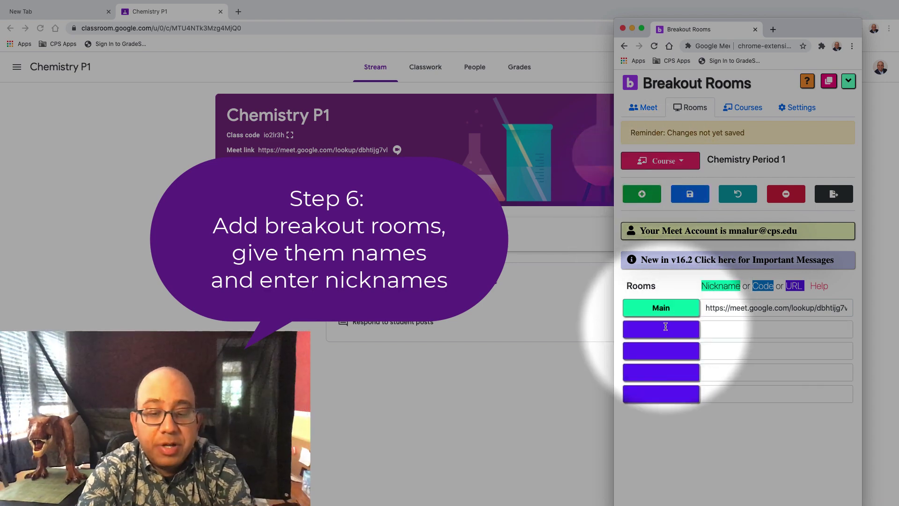
{"action": "type", "text": "B1"}
{"action": "left_click", "coordinate": [660, 351]}
{"action": "type", "text": "B"}
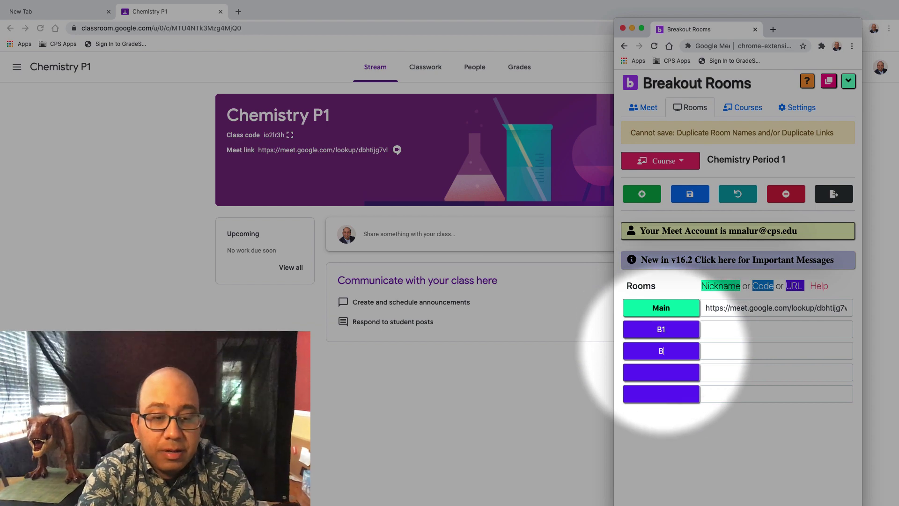
{"action": "type", "text": "2"}
{"action": "left_click", "coordinate": [660, 372]}
{"action": "type", "text": "B3"}
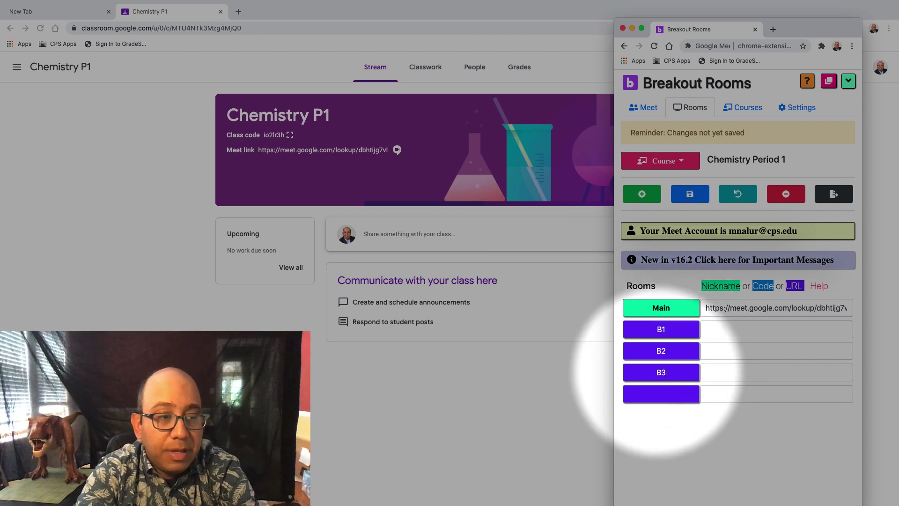
{"action": "left_click", "coordinate": [652, 399]}
{"action": "type", "text": "B4"}
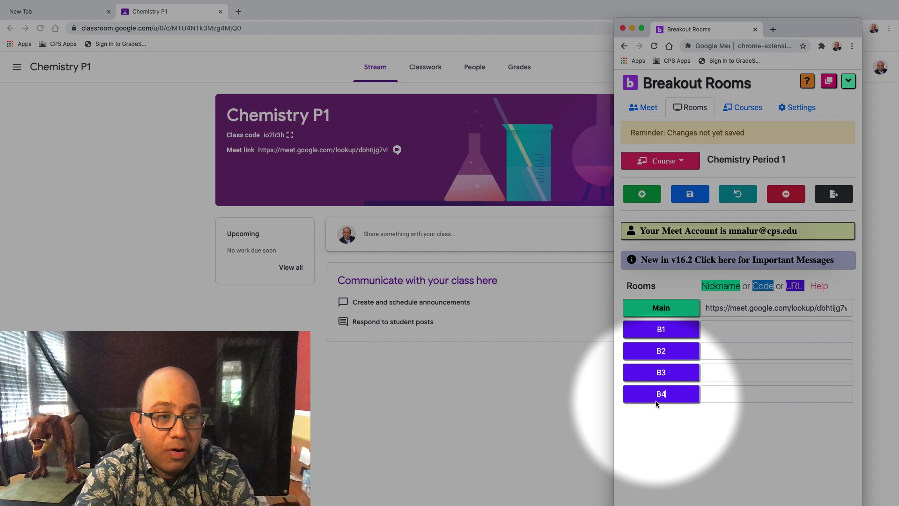
- Enter the nicknames B1, B2, B3 and B4 as the links of the matching breakout rooms and save the room links
{"action": "left_click", "coordinate": [725, 329]}
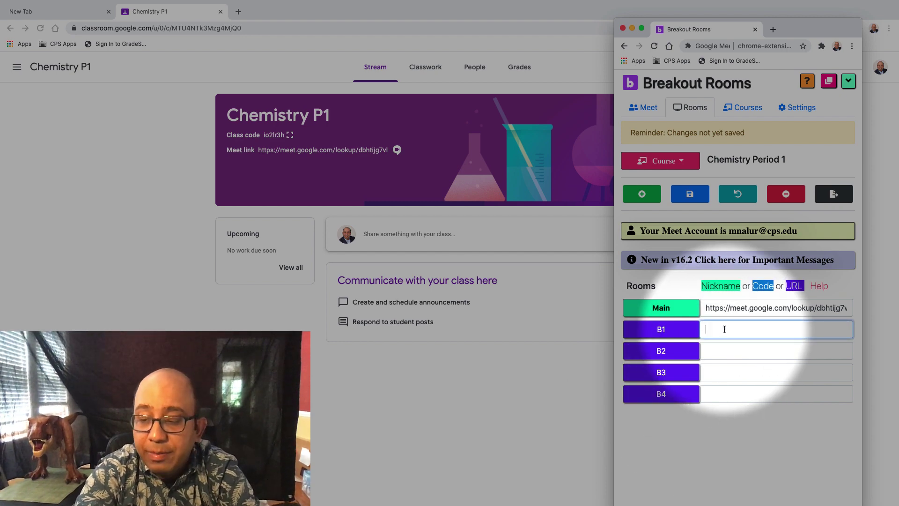
{"action": "type", "text": "B1"}
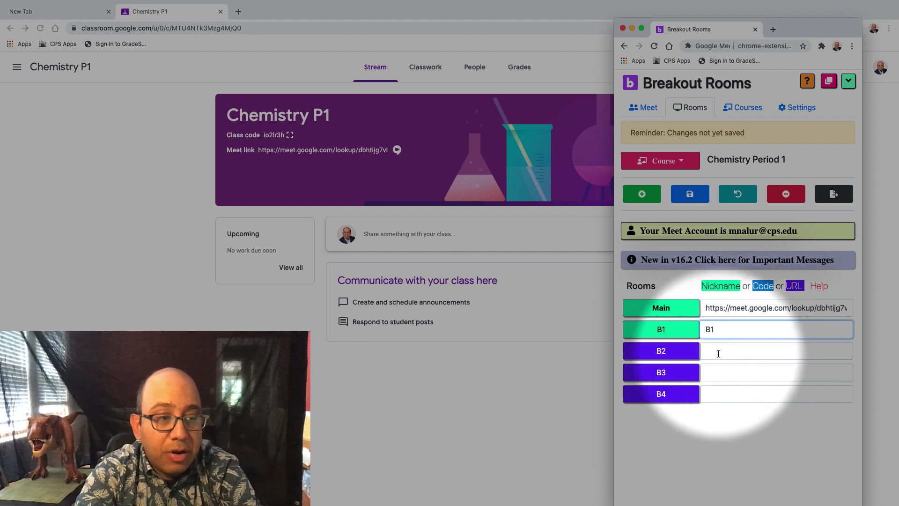
{"action": "left_click", "coordinate": [724, 351]}
{"action": "type", "text": "B2"}
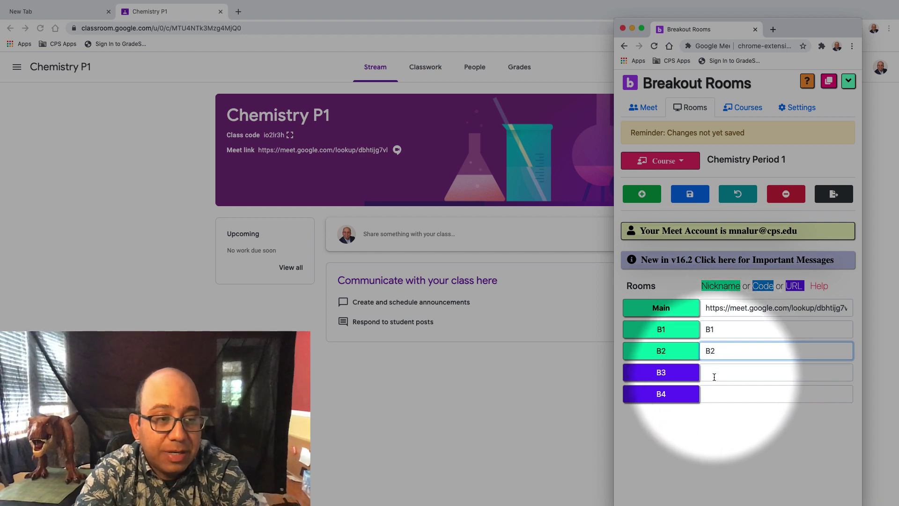
{"action": "left_click", "coordinate": [712, 373]}
{"action": "type", "text": "B"}
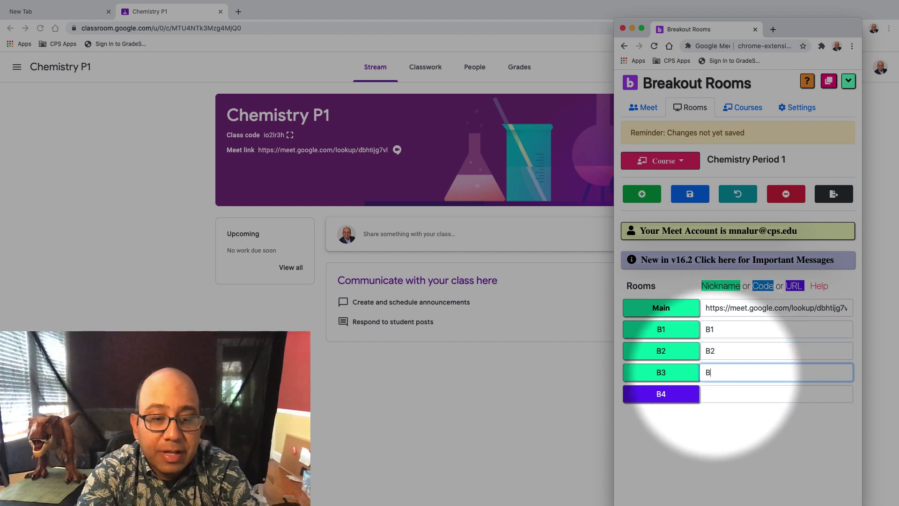
{"action": "type", "text": "3"}
{"action": "left_click", "coordinate": [711, 394]}
{"action": "type", "text": "B"}
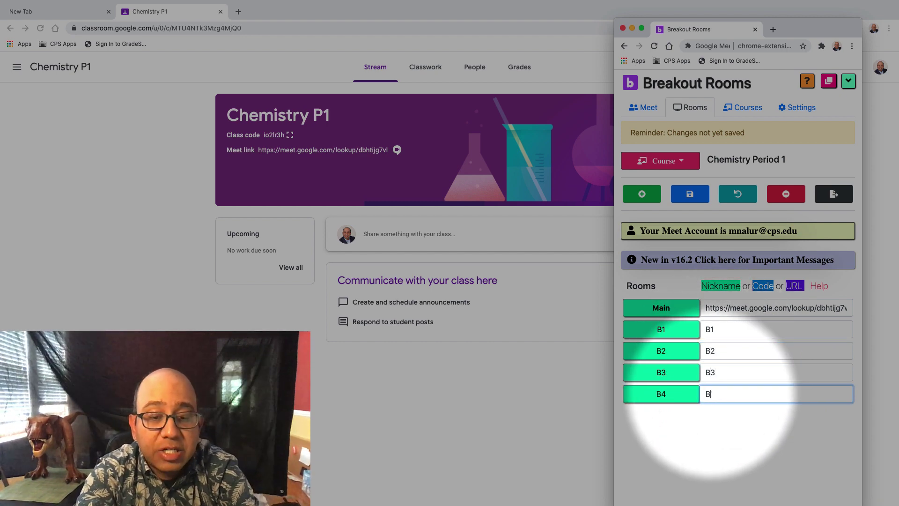
{"action": "type", "text": "5"}
{"action": "key", "text": "BackSpace"}
{"action": "type", "text": "4"}
{"action": "left_click", "coordinate": [726, 423]}
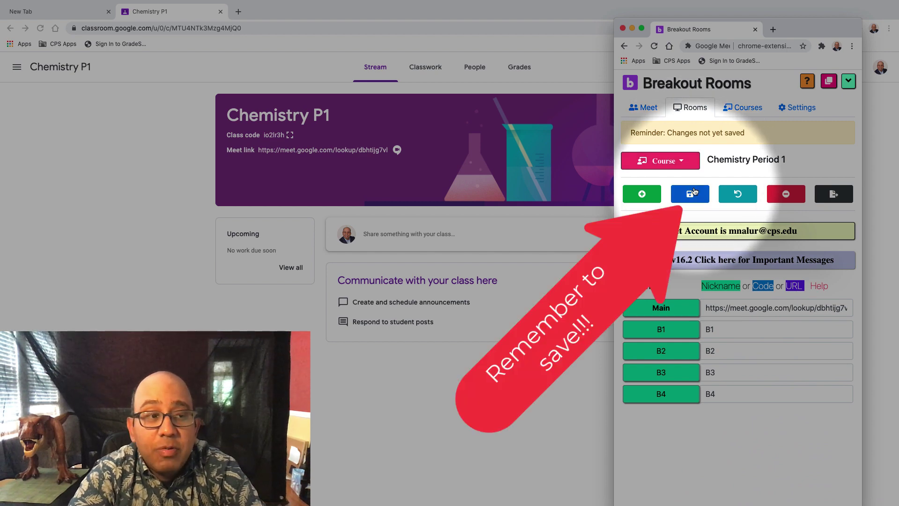
{"action": "left_click", "coordinate": [694, 193]}
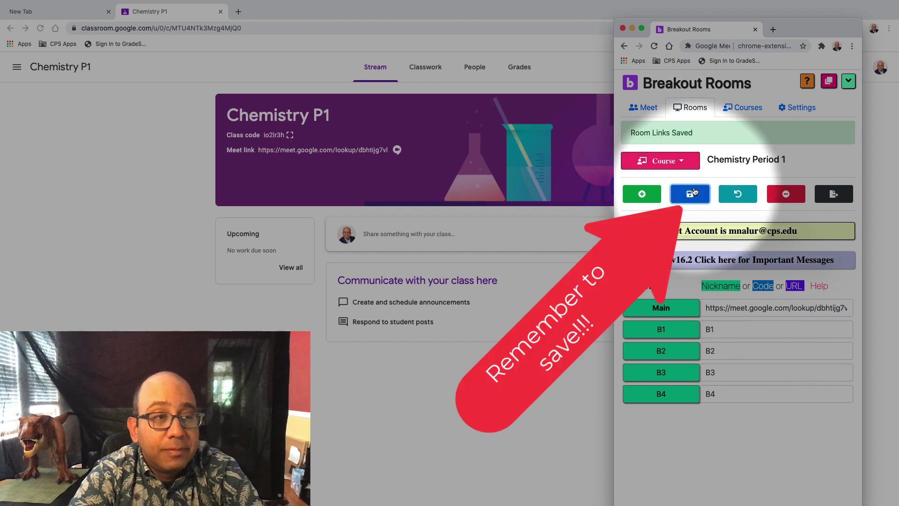
- Set the number of breakouts for the Chemistry Period 1 meeting to 3
{"action": "left_click", "coordinate": [650, 110]}
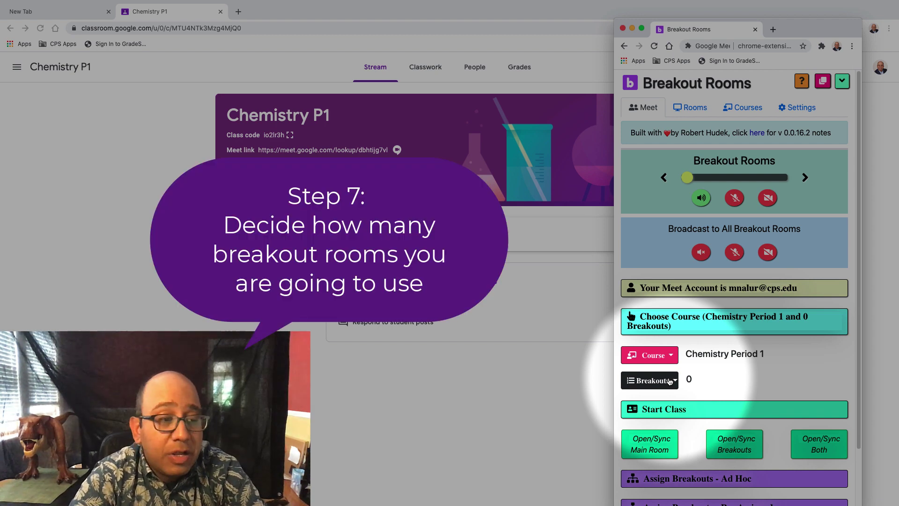
{"action": "left_click", "coordinate": [669, 381]}
{"action": "left_click", "coordinate": [660, 433]}
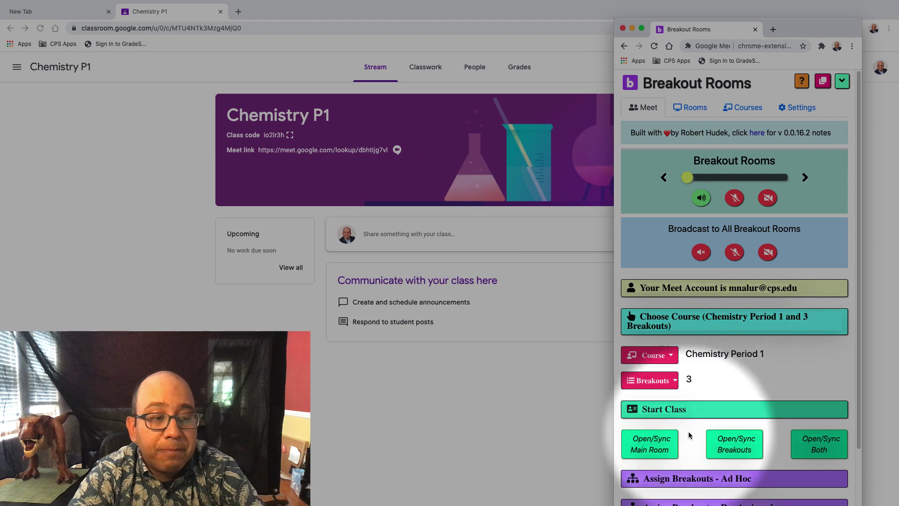
- Open the Main room's meeting and turn on its microphone and camera
{"action": "left_click", "coordinate": [665, 442]}
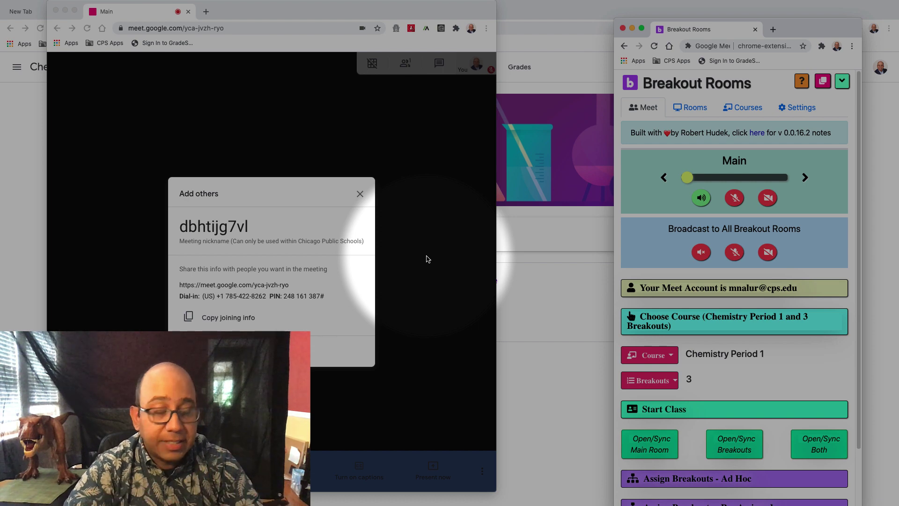
{"action": "left_click", "coordinate": [427, 259]}
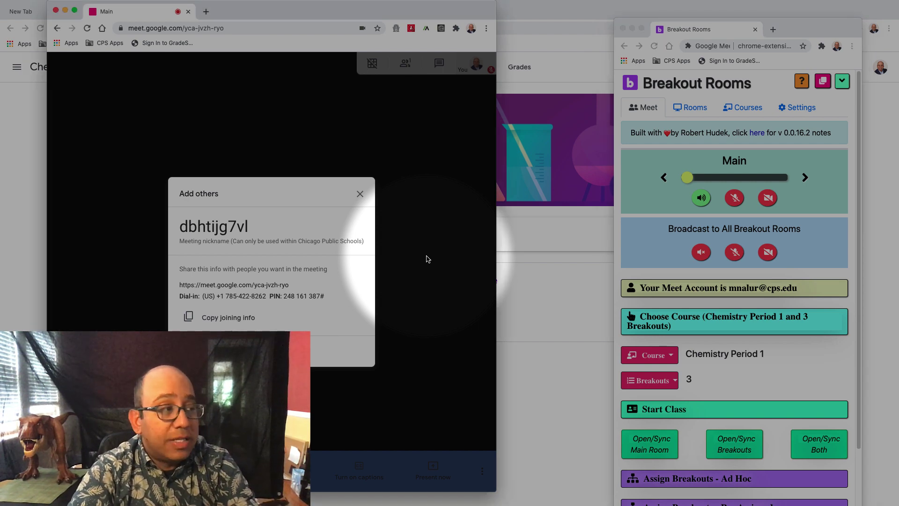
{"action": "left_click", "coordinate": [427, 259]}
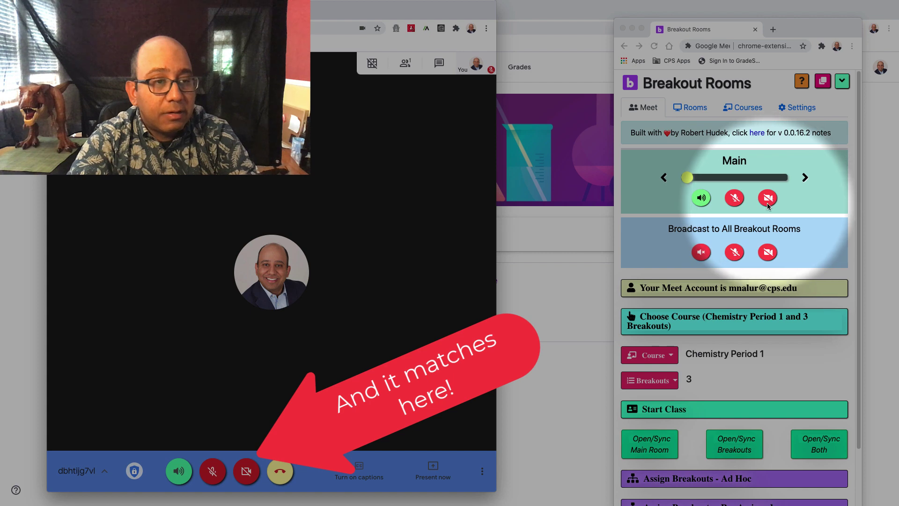
{"action": "left_click", "coordinate": [735, 198]}
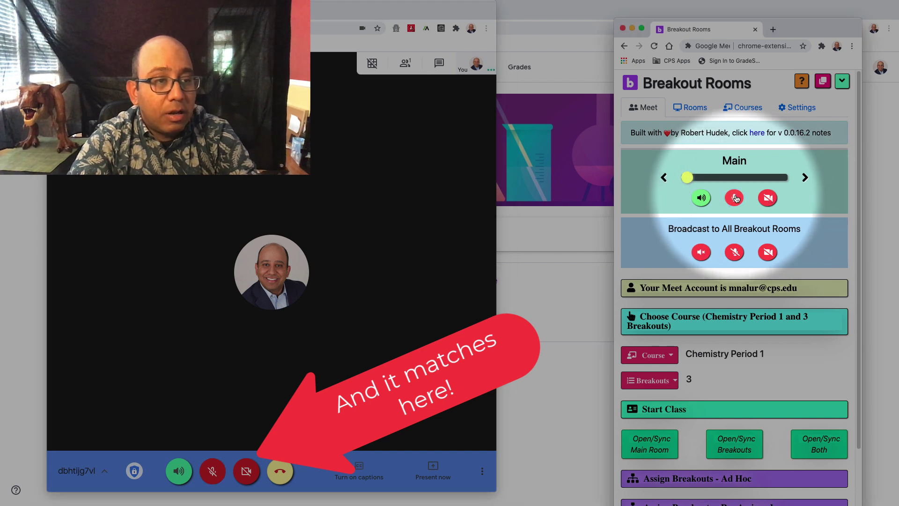
{"action": "left_click", "coordinate": [767, 198]}
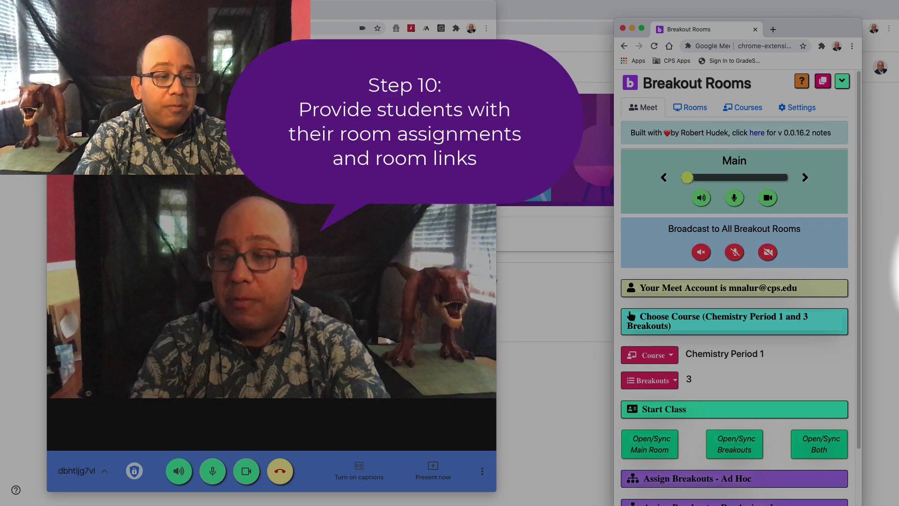
- Exclude your own entry from random assignment in the Ad Hoc breakouts and accept the group assignments
{"action": "scroll", "coordinate": [733, 352], "scroll_direction": "down", "scroll_amount": 3}
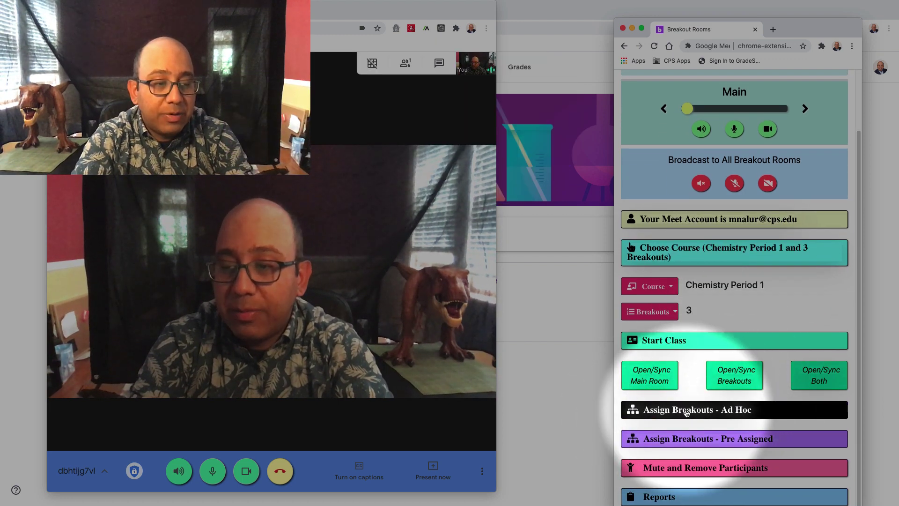
{"action": "left_click", "coordinate": [687, 412]}
{"action": "scroll", "coordinate": [687, 421], "scroll_direction": "down", "scroll_amount": 8}
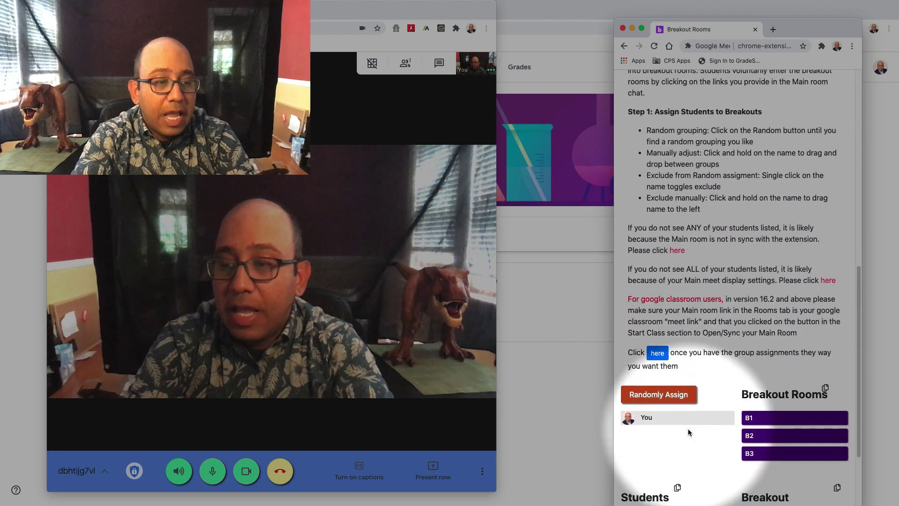
{"action": "scroll", "coordinate": [665, 435], "scroll_direction": "down", "scroll_amount": 1}
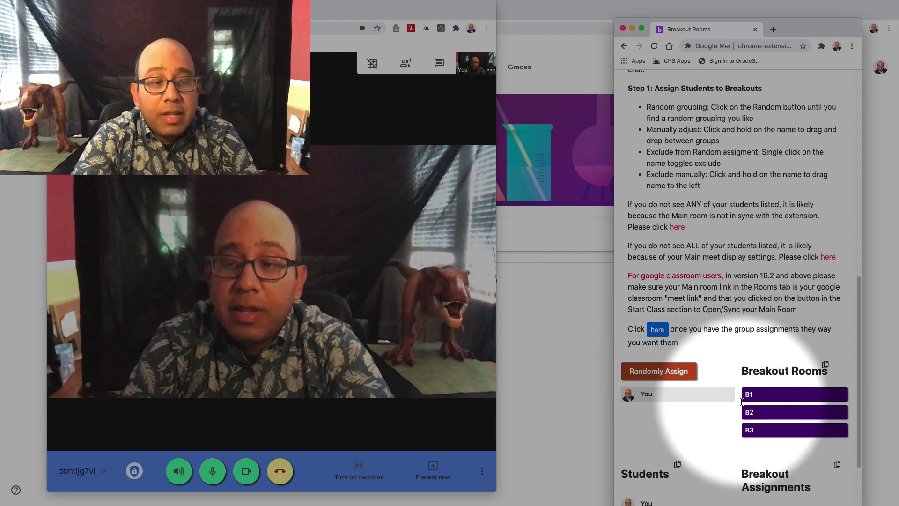
{"action": "left_click", "coordinate": [647, 395]}
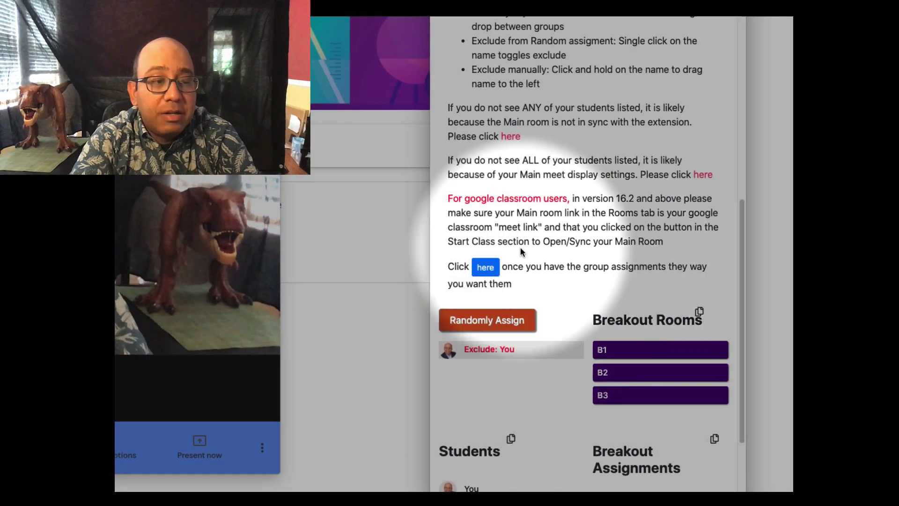
{"action": "left_click", "coordinate": [489, 263]}
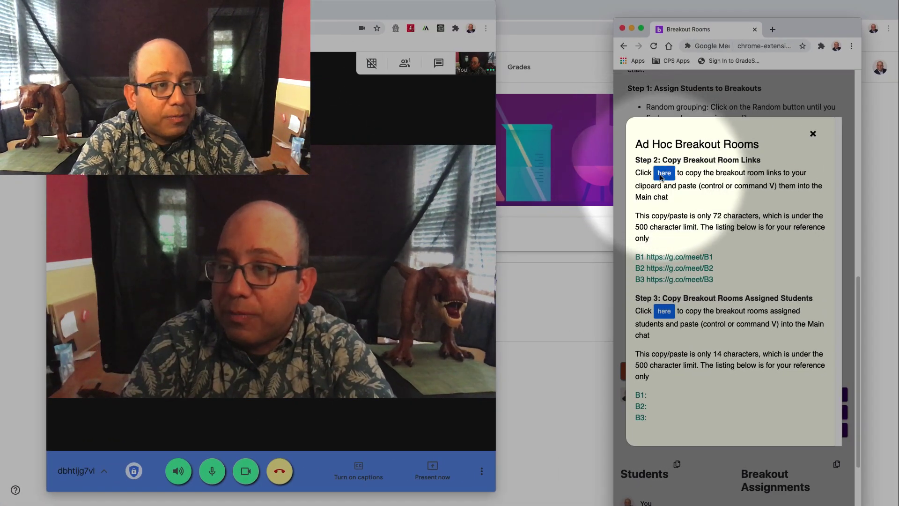
- Copy the B1, B2 and B3 breakout room links and send them in the Main room's chat
{"action": "left_click", "coordinate": [661, 176]}
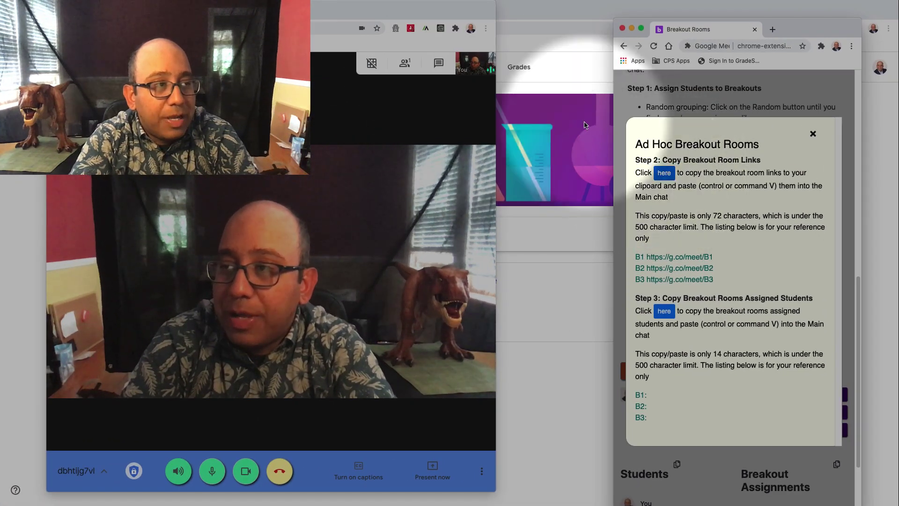
{"action": "left_click", "coordinate": [439, 64]}
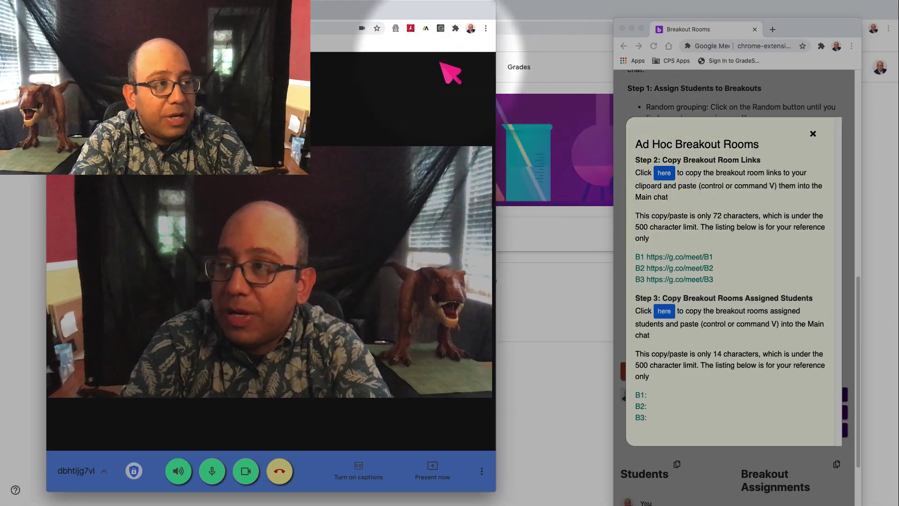
{"action": "left_click", "coordinate": [439, 64]}
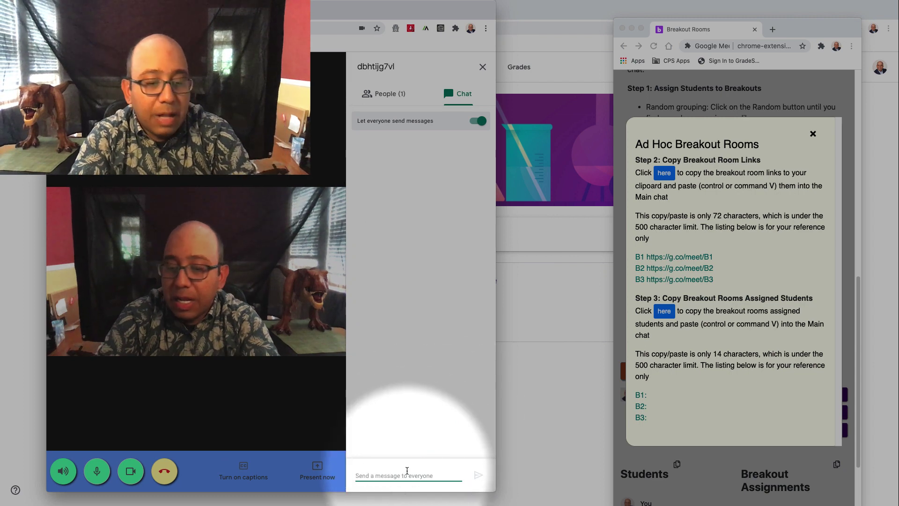
{"action": "type", "text": "B1 https://g.co/meet/B1 B2 https://g.co/meet/B2 B3 https://g.co/meet/B3"}
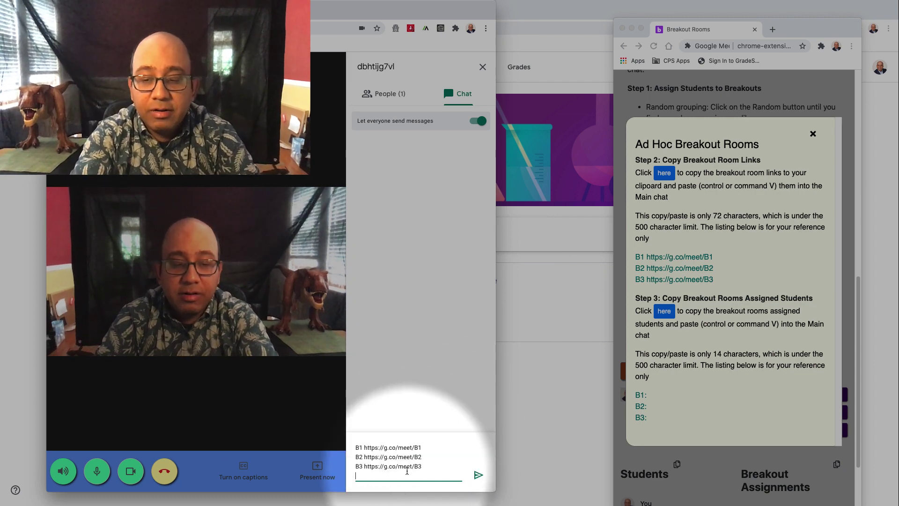
{"action": "key", "text": "Return"}
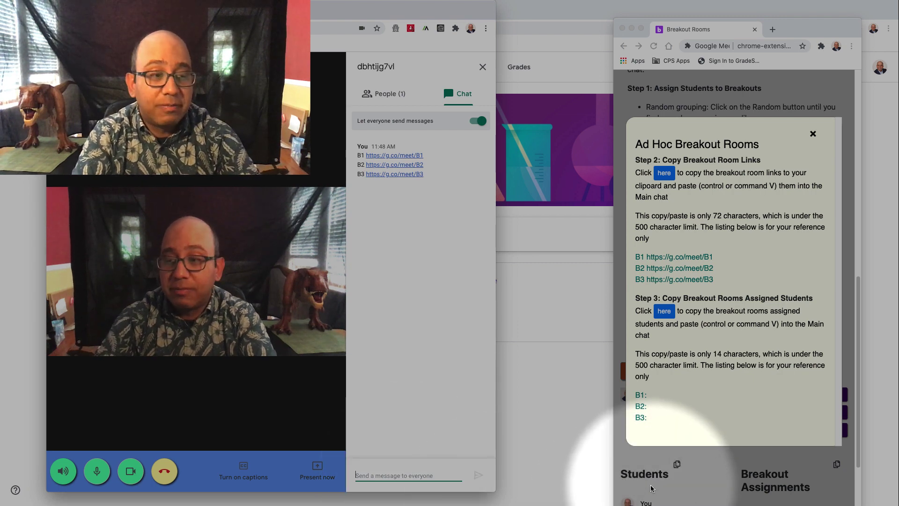
- Send the copied list of students assigned to each breakout room in the Main chat, and close the chat
{"action": "left_click", "coordinate": [670, 315]}
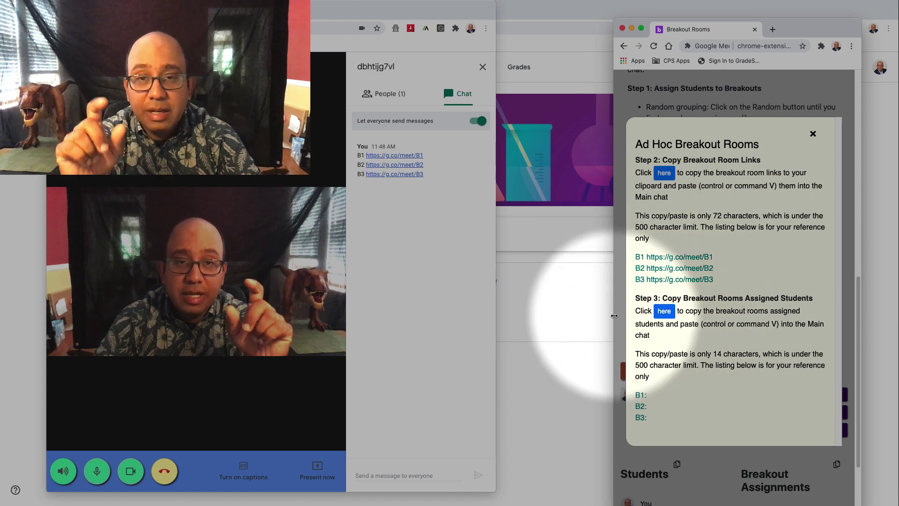
{"action": "left_click", "coordinate": [411, 475]}
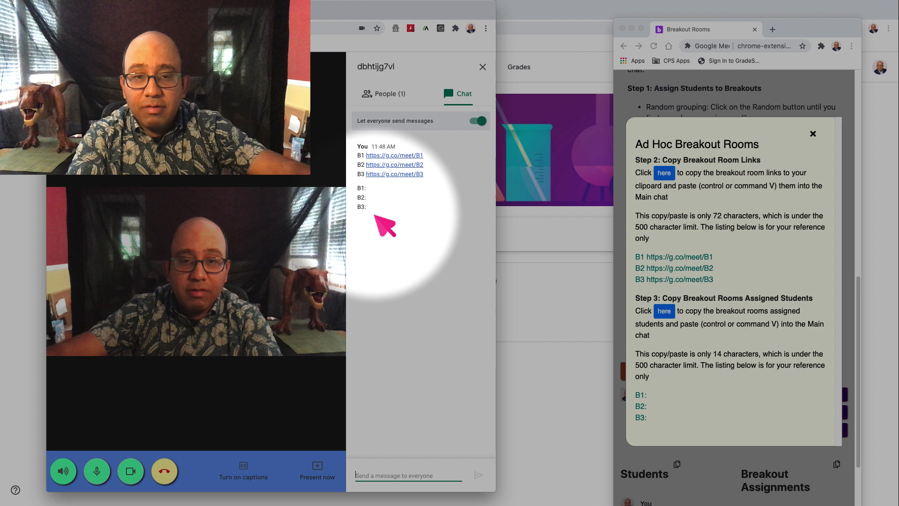
{"action": "left_click", "coordinate": [482, 67]}
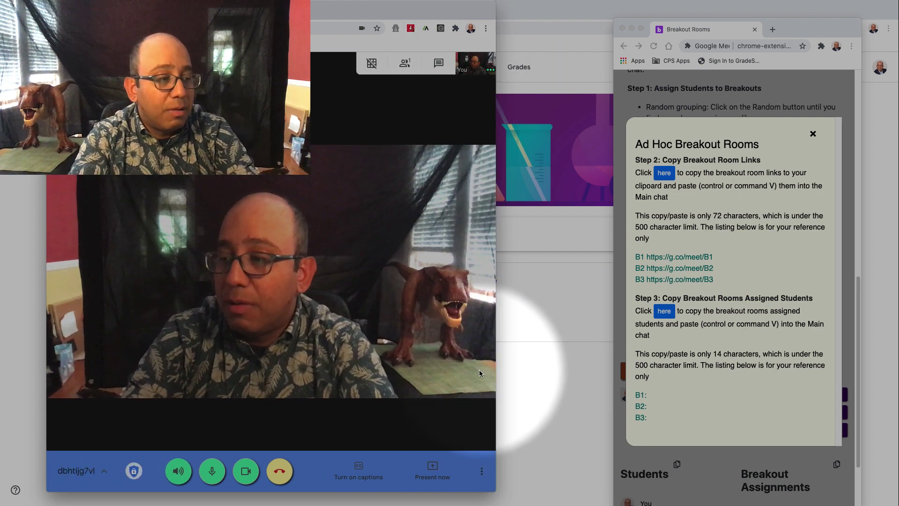
- Close the Ad Hoc breakout instructions and section, and view the options for muting and removing participants
{"action": "left_click", "coordinate": [810, 143]}
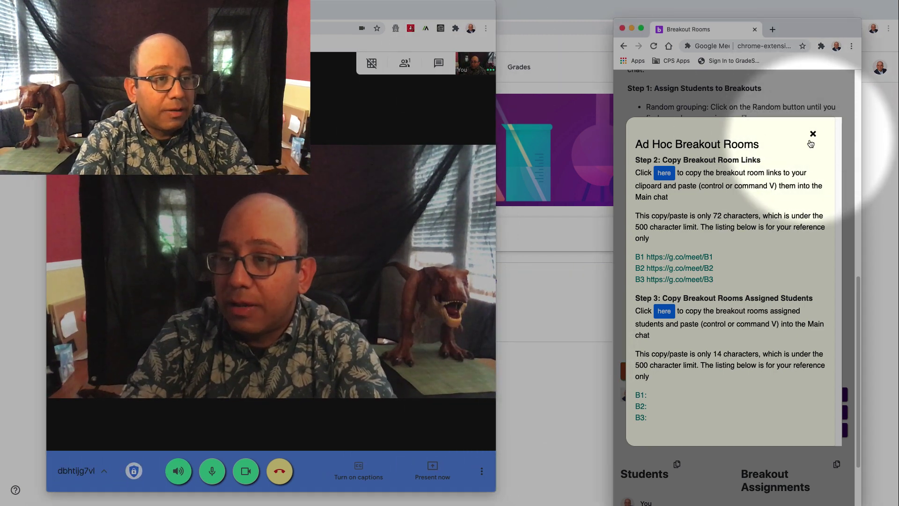
{"action": "left_click", "coordinate": [812, 135]}
{"action": "scroll", "coordinate": [796, 155], "scroll_direction": "up", "scroll_amount": 6}
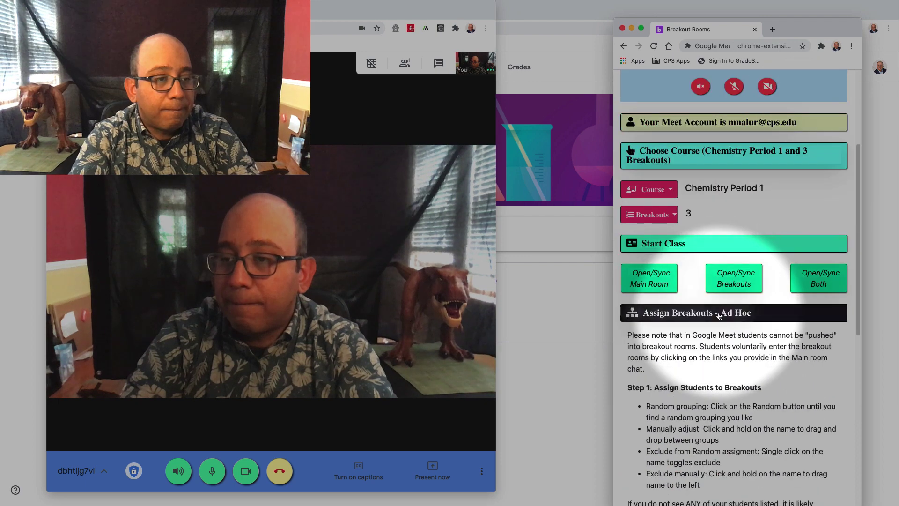
{"action": "left_click", "coordinate": [720, 314]}
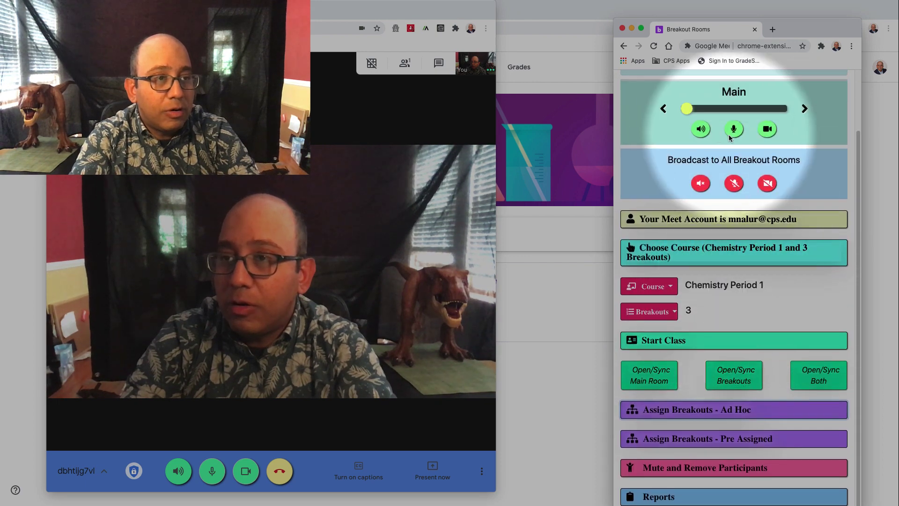
{"action": "left_click", "coordinate": [681, 469]}
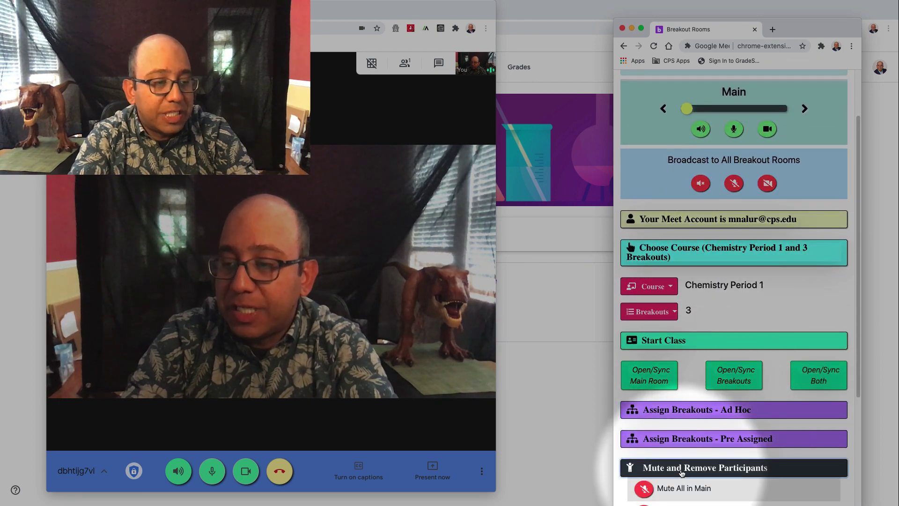
{"action": "scroll", "coordinate": [674, 412], "scroll_direction": "down", "scroll_amount": 5}
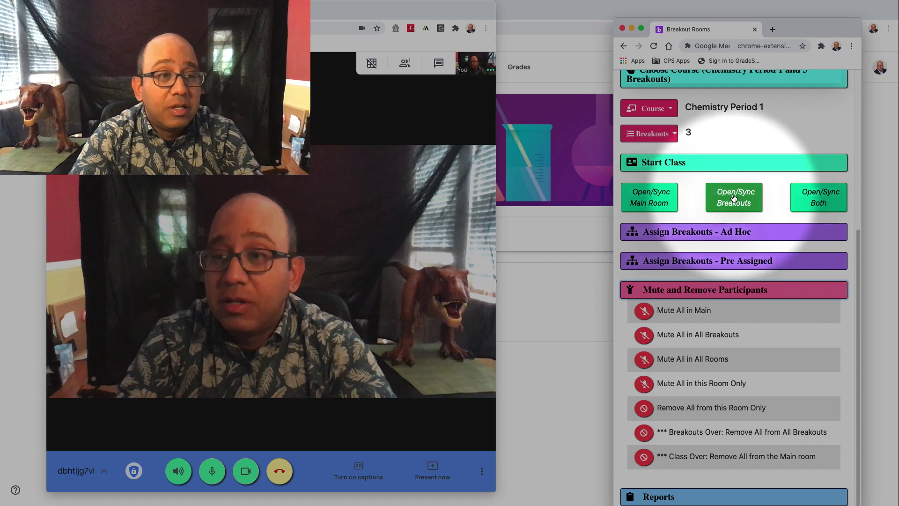
- Open the breakout rooms B1, B2 and B3 and tile their meeting windows across the screen
{"action": "left_click", "coordinate": [734, 198]}
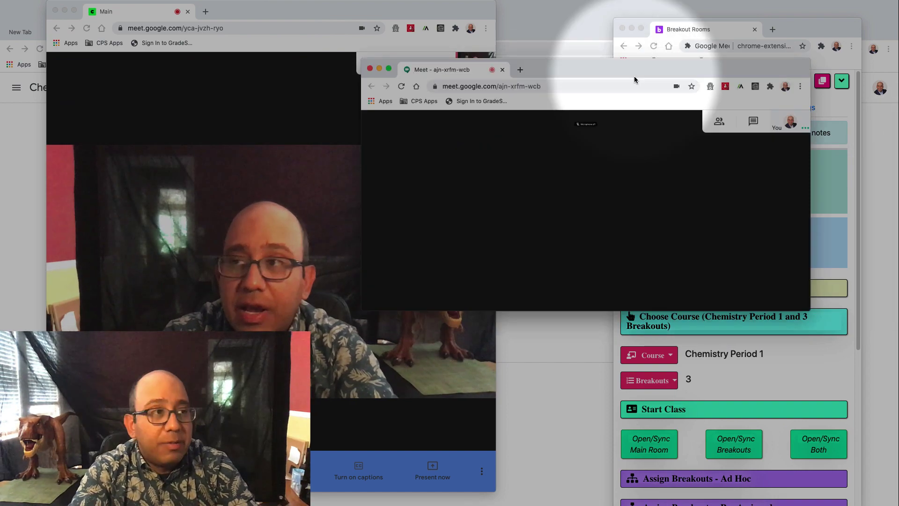
{"action": "left_click_drag", "start_coordinate": [604, 59], "coordinate": [232, 23]}
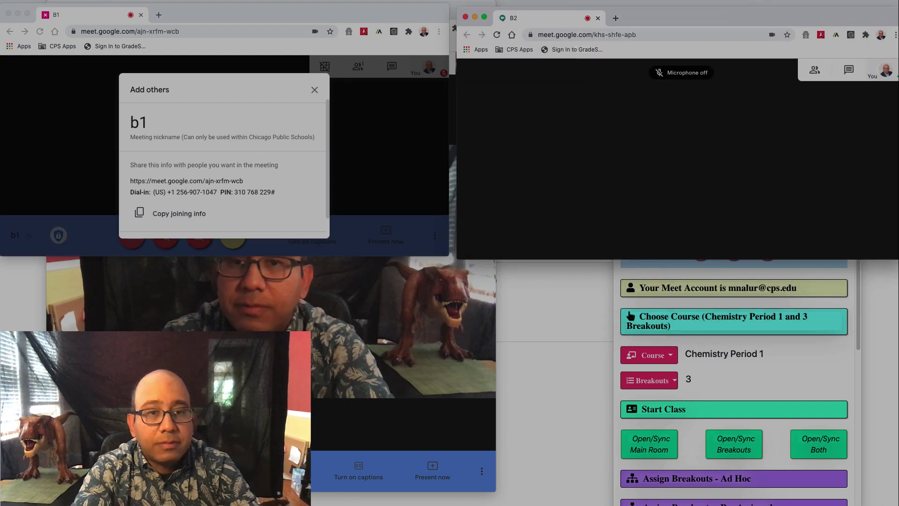
{"action": "left_click_drag", "start_coordinate": [527, 262], "coordinate": [215, 259]}
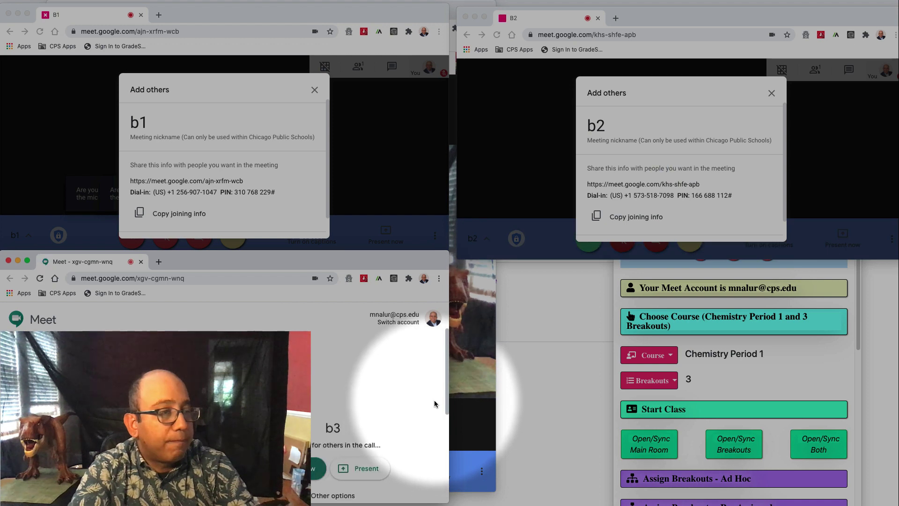
- Join the b3 meeting and dismiss the Add others pop-ups in the B1, B2 and B3 rooms
{"action": "left_click", "coordinate": [318, 468]}
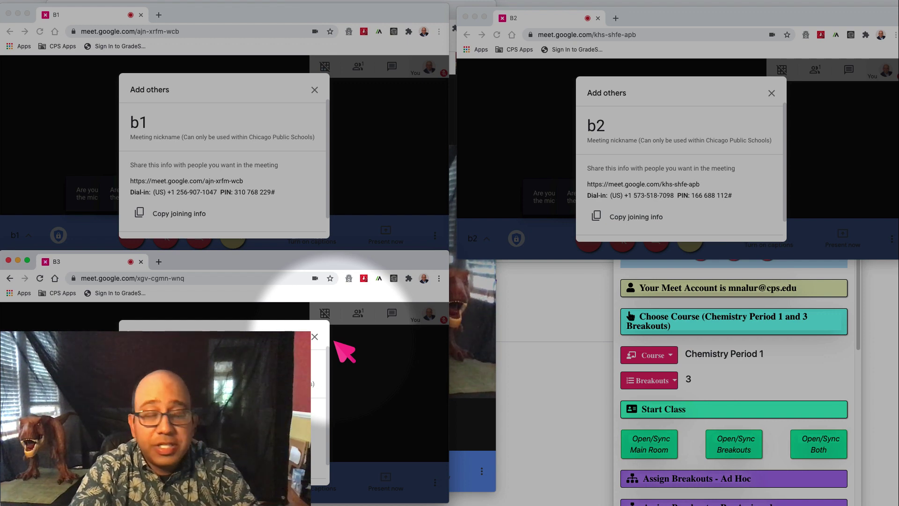
{"action": "left_click", "coordinate": [387, 145]}
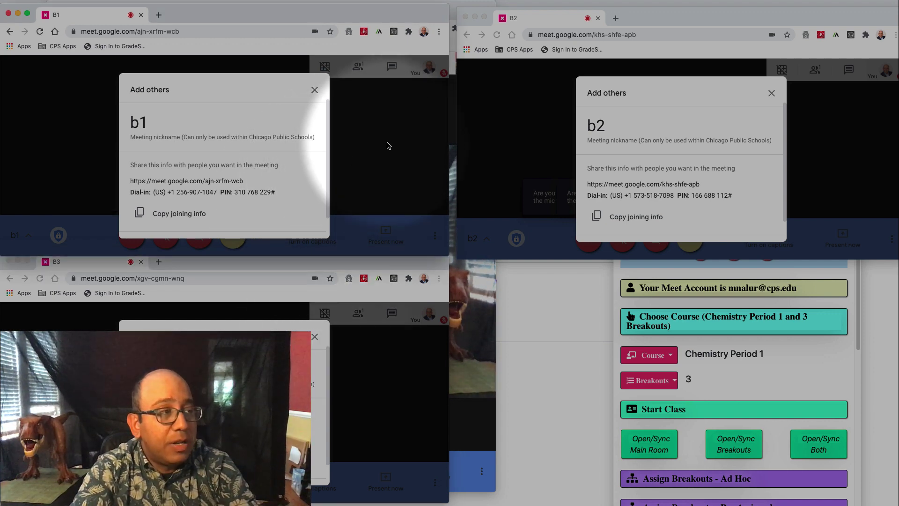
{"action": "left_click", "coordinate": [388, 146]}
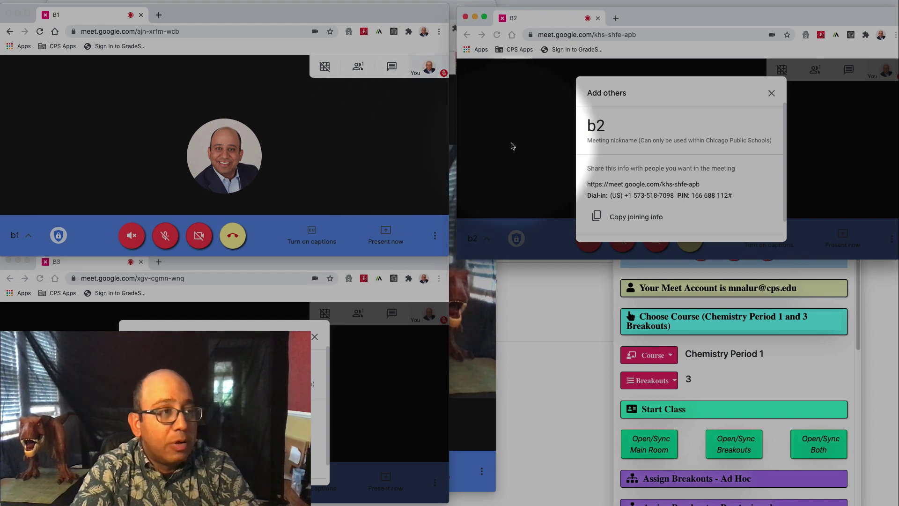
{"action": "left_click", "coordinate": [511, 146]}
{"action": "left_click", "coordinate": [513, 146]}
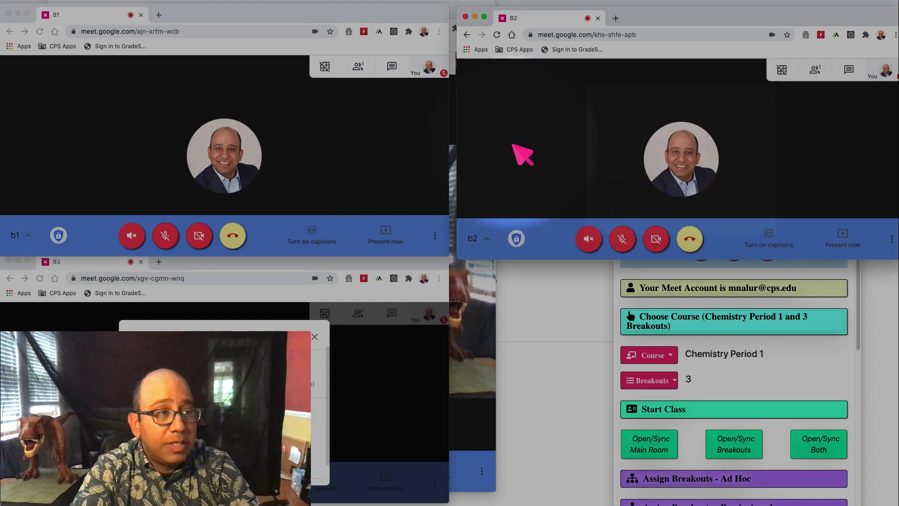
{"action": "left_click", "coordinate": [399, 366]}
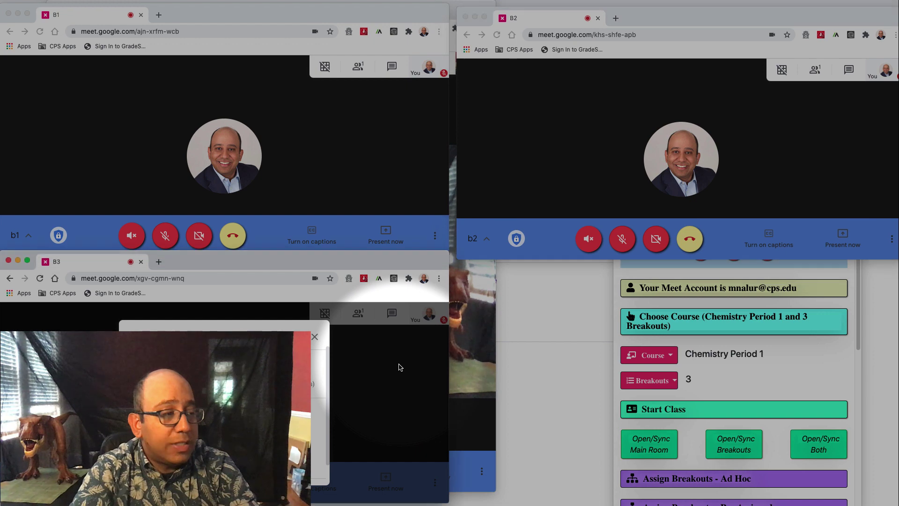
{"action": "left_click", "coordinate": [399, 366]}
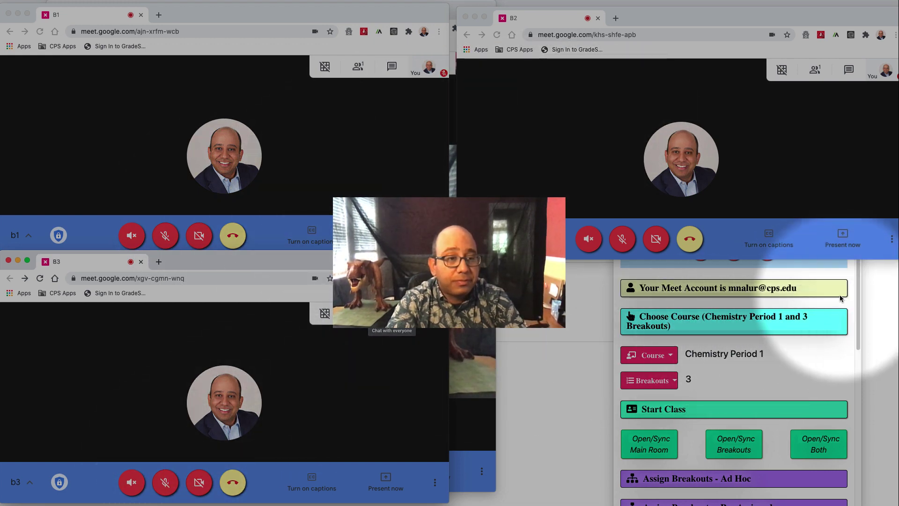
- Re-tile the meeting windows so Main, B1, B2 and B3 fill the screen in a two-by-two grid
{"action": "left_click", "coordinate": [849, 280]}
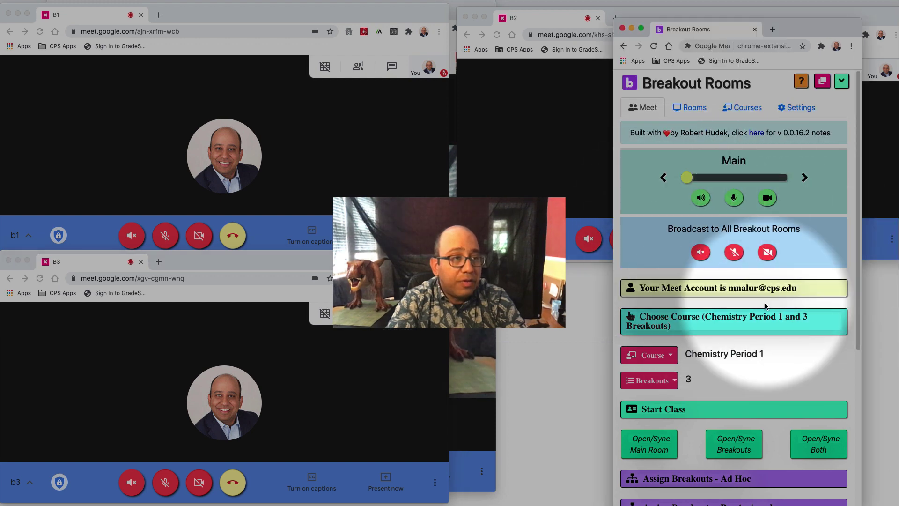
{"action": "left_click", "coordinate": [809, 30]}
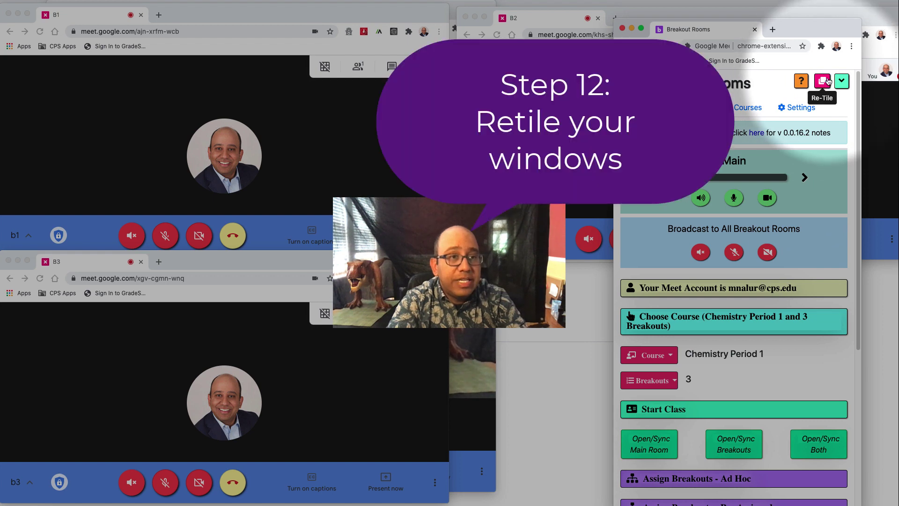
{"action": "left_click", "coordinate": [826, 82]}
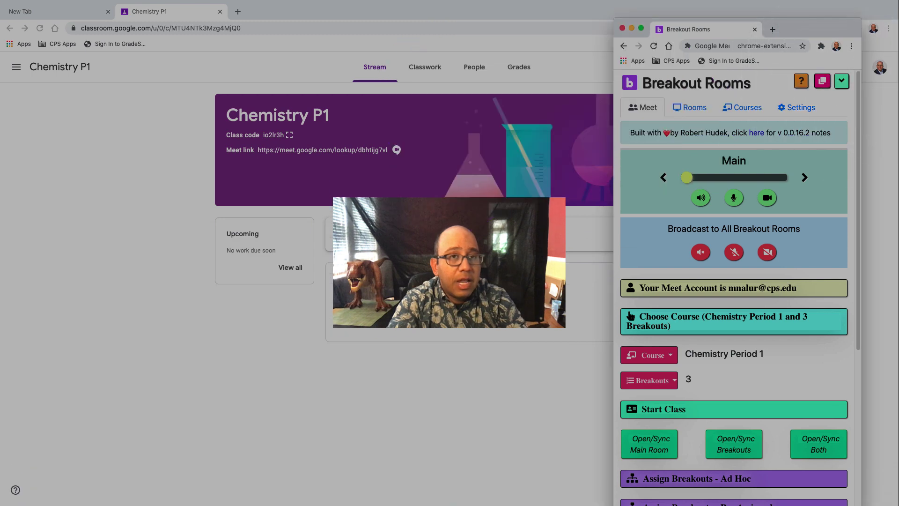
{"action": "left_click_drag", "start_coordinate": [590, 54], "coordinate": [221, 37]}
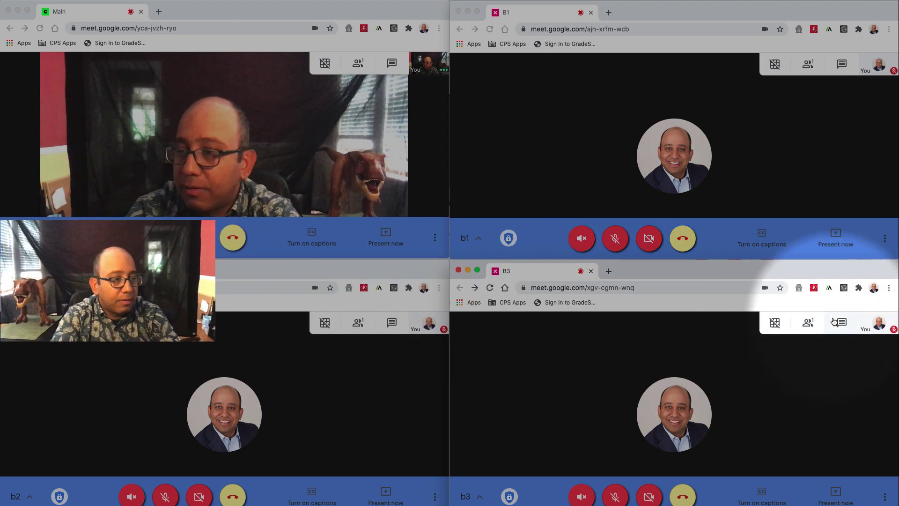
{"action": "mouse_move", "coordinate": [791, 270]}
{"action": "left_mouse_down"}
{"action": "mouse_move", "coordinate": [788, 300]}
{"action": "mouse_move", "coordinate": [782, 271]}
{"action": "left_mouse_up"}
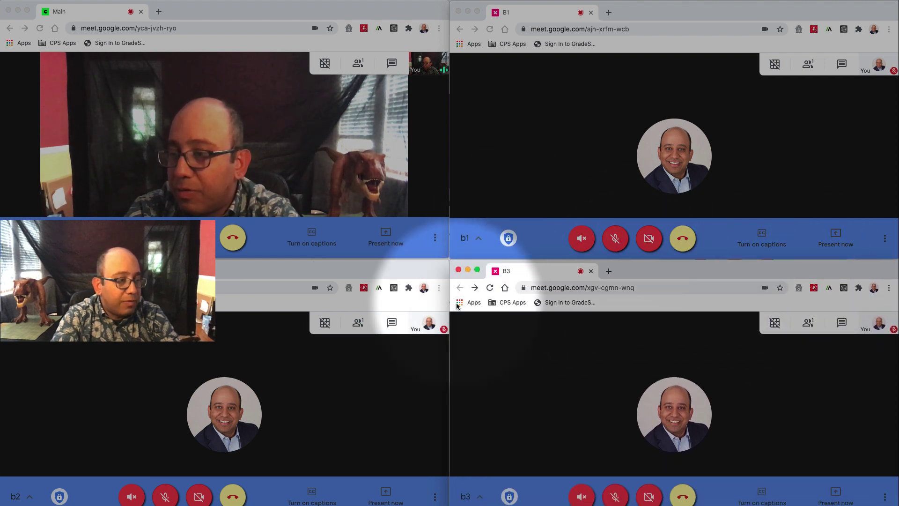
- Reopen the Google Meet Breakout Rooms extension, shrink its window, and place it in the middle of the four meeting windows
{"action": "left_click", "coordinate": [409, 288]}
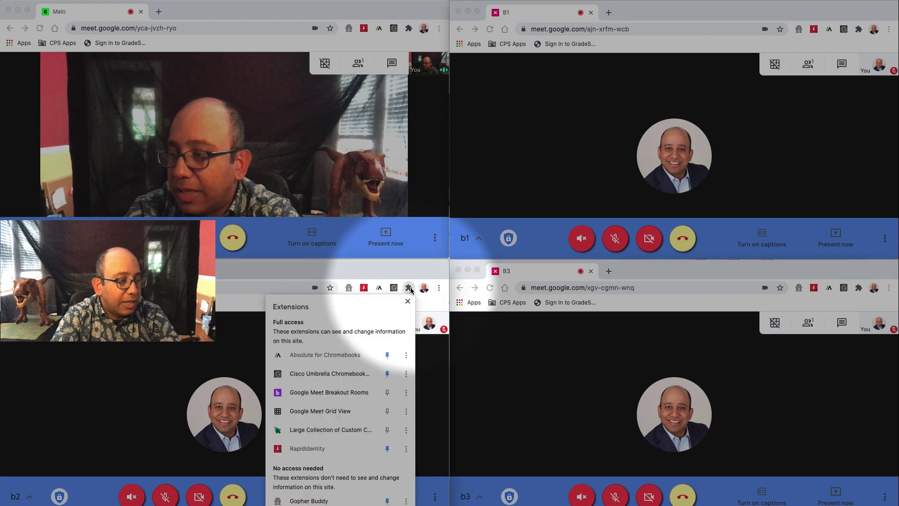
{"action": "left_click", "coordinate": [320, 393]}
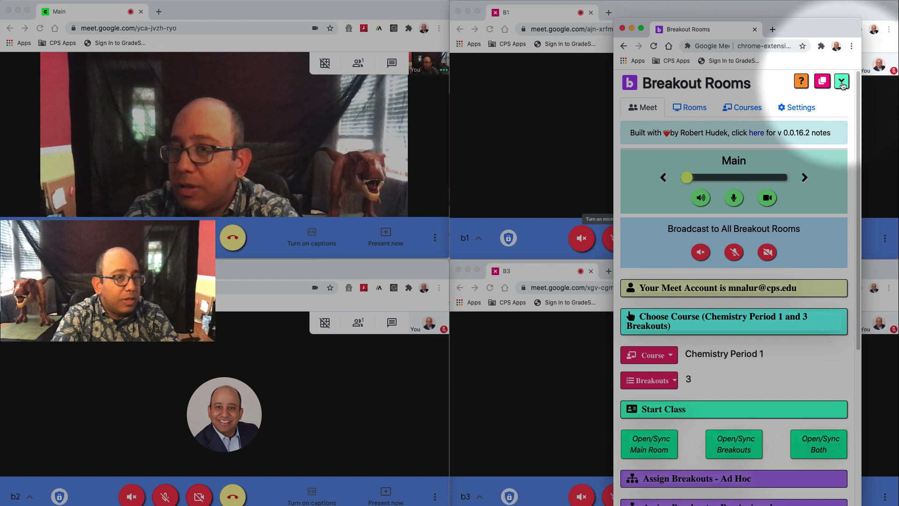
{"action": "left_click", "coordinate": [841, 82]}
{"action": "left_click_drag", "start_coordinate": [803, 31], "coordinate": [510, 190]}
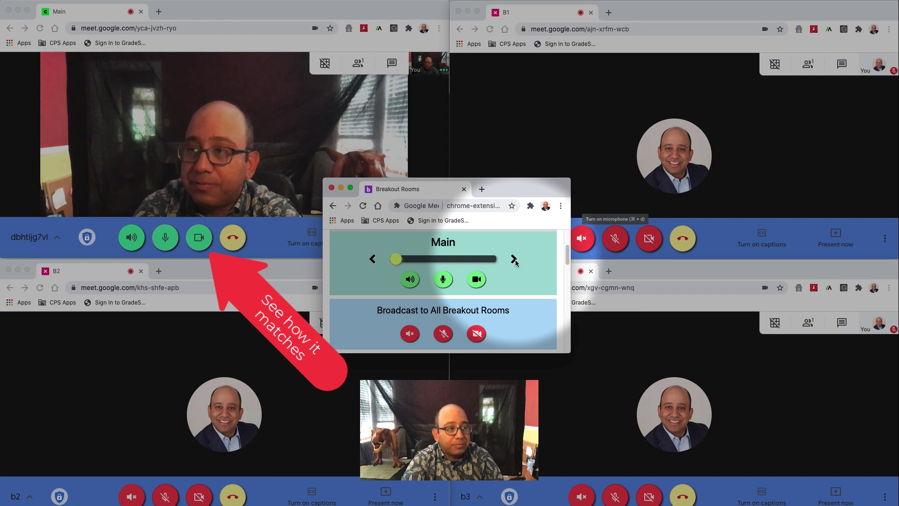
- Switch the active room from Main to B1 and on to B2 with the room slider controls
{"action": "left_click", "coordinate": [514, 259]}
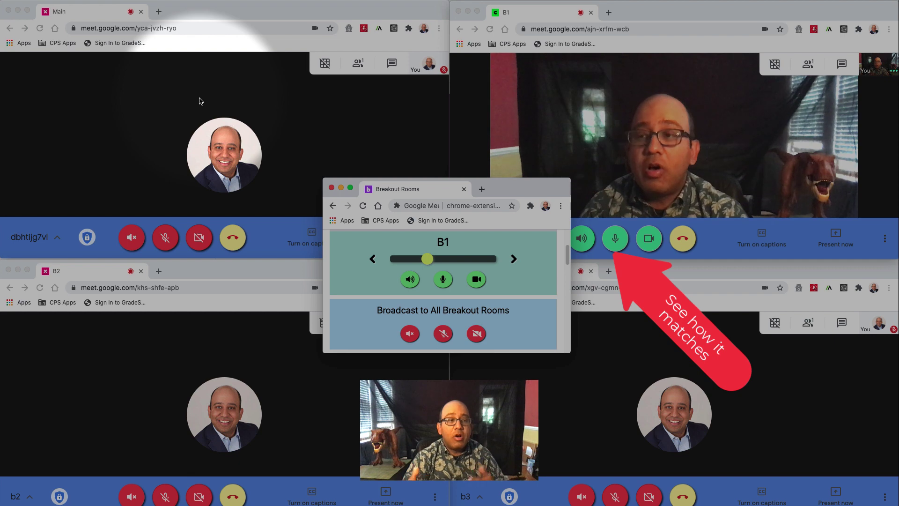
{"action": "scroll", "coordinate": [413, 288], "scroll_direction": "down", "scroll_amount": 10}
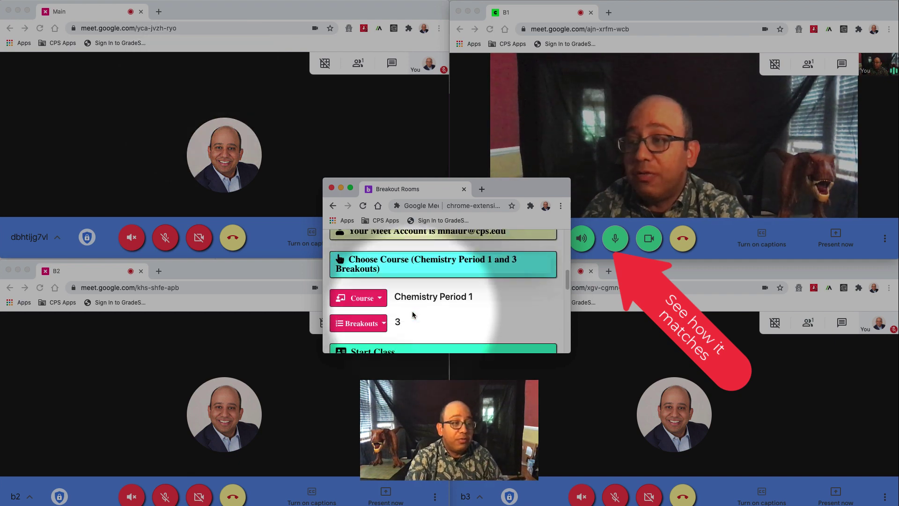
{"action": "scroll", "coordinate": [413, 289], "scroll_direction": "down", "scroll_amount": 3}
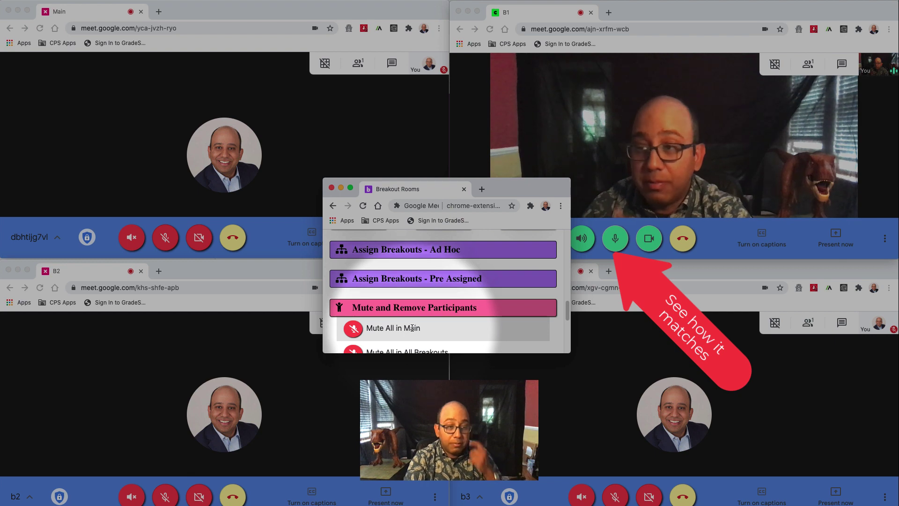
{"action": "scroll", "coordinate": [515, 262], "scroll_direction": "up", "scroll_amount": 13}
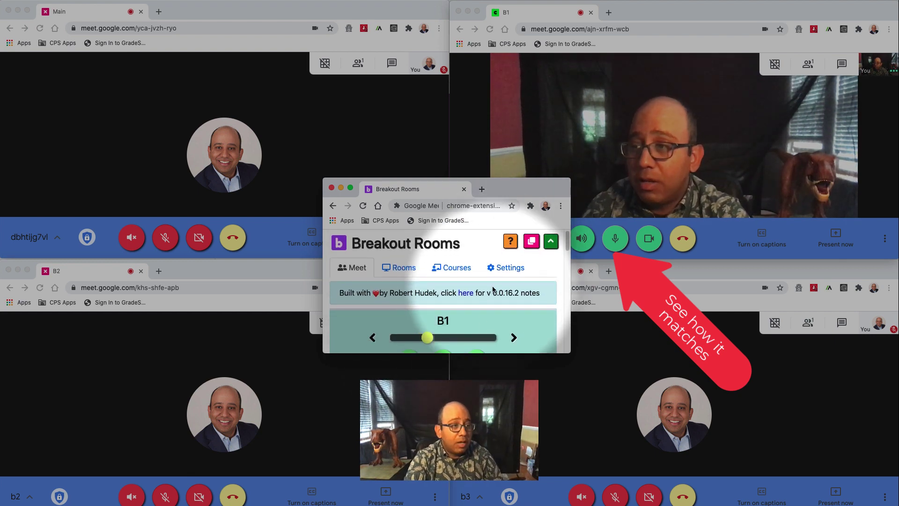
{"action": "left_click", "coordinate": [514, 337]}
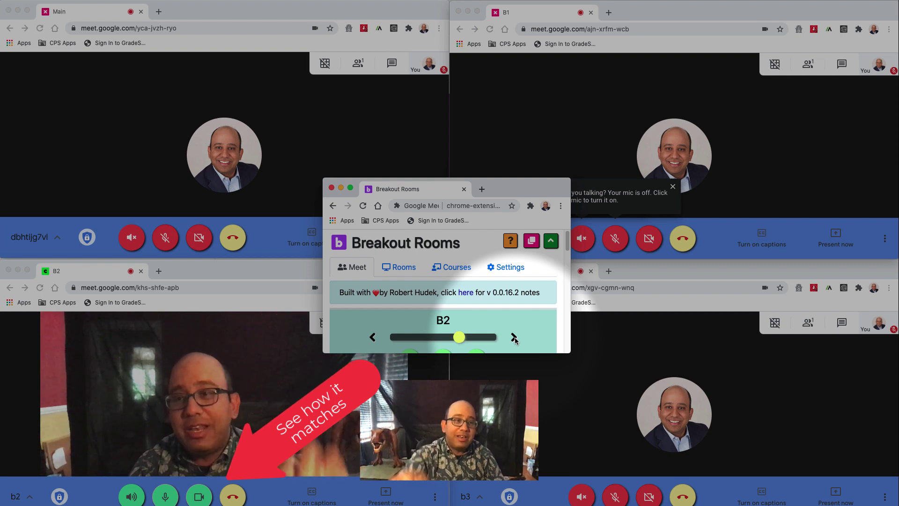
- Open the chat in the B1 room and in the Main room
{"action": "left_click", "coordinate": [841, 65]}
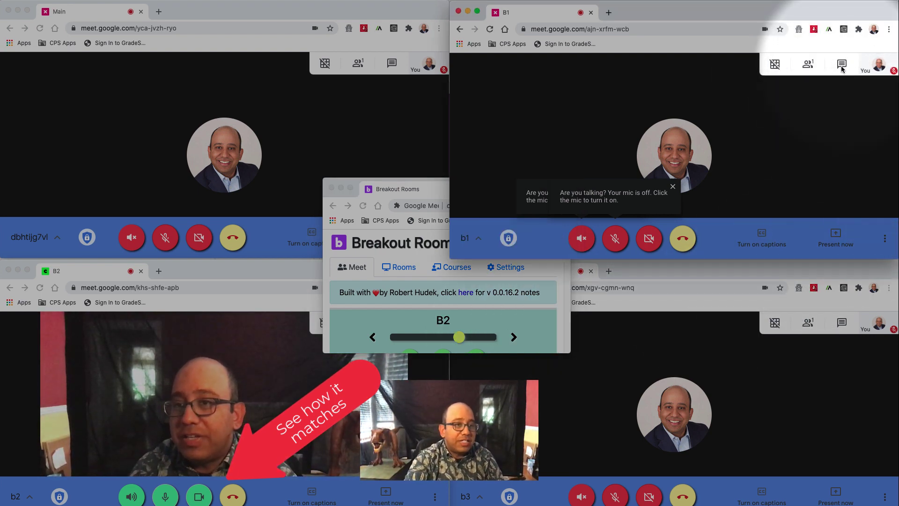
{"action": "left_click", "coordinate": [841, 65]}
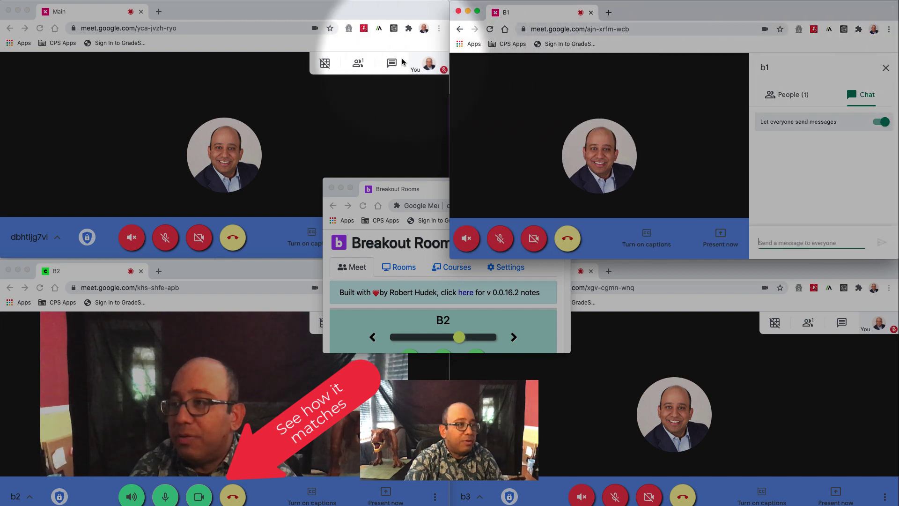
{"action": "left_click", "coordinate": [391, 64]}
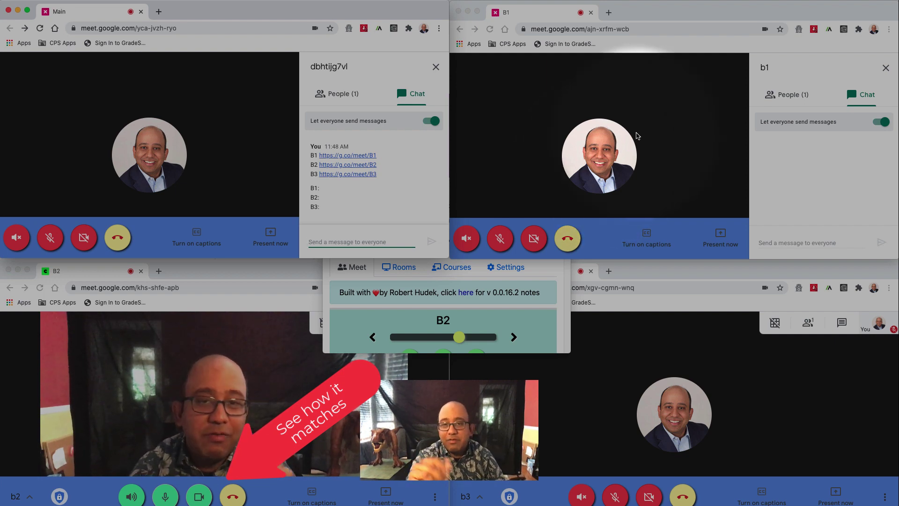
- Switch the active room from B2 to B3
{"action": "scroll", "coordinate": [510, 294], "scroll_direction": "down", "scroll_amount": 2}
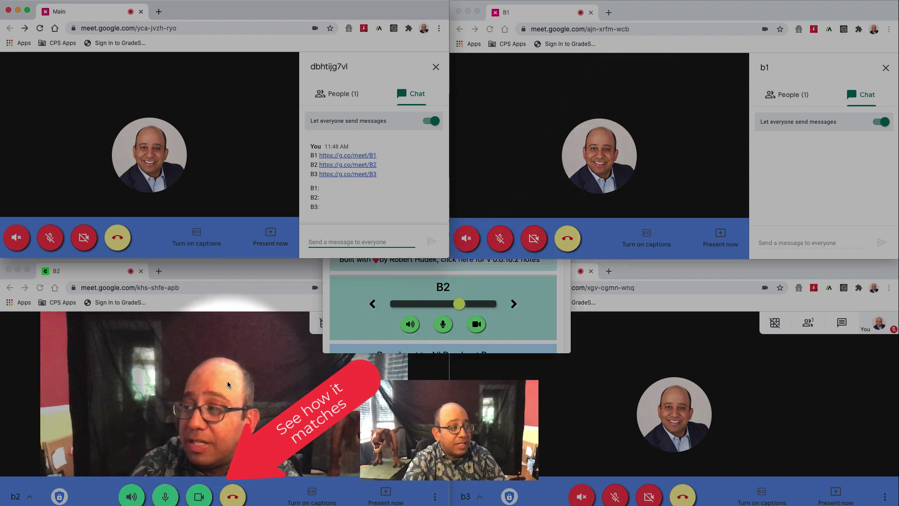
{"action": "left_click", "coordinate": [513, 305]}
{"action": "left_click", "coordinate": [514, 305]}
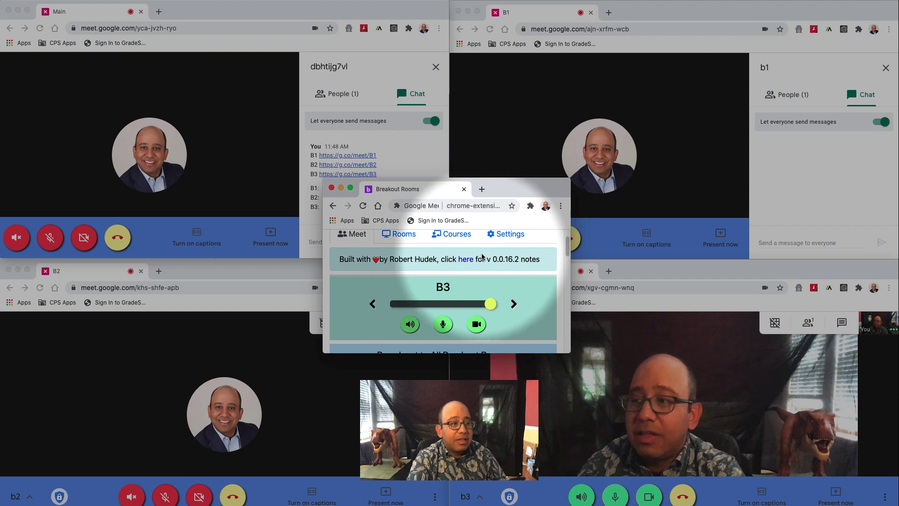
- Broadcast to all breakout rooms with the speaker, microphone and camera turned on
{"action": "scroll", "coordinate": [481, 253], "scroll_direction": "down", "scroll_amount": 1}
{"action": "scroll", "coordinate": [481, 256], "scroll_direction": "down", "scroll_amount": 12}
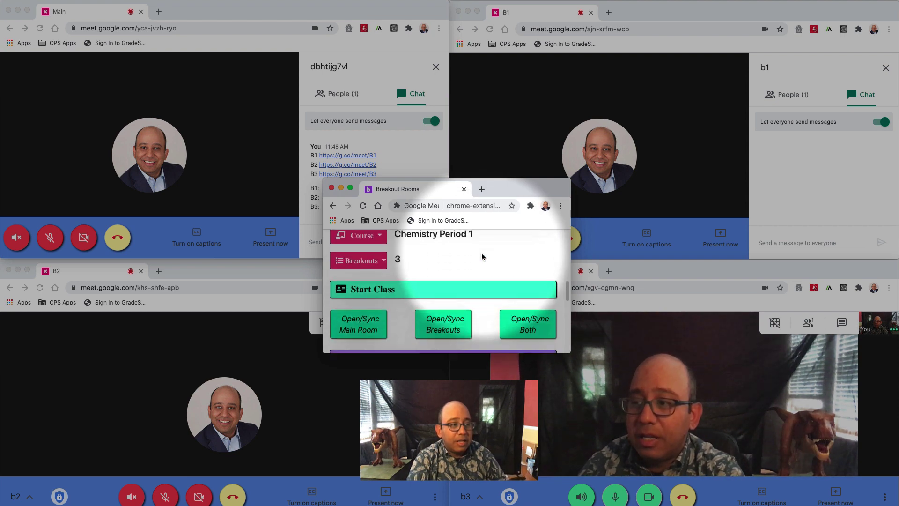
{"action": "scroll", "coordinate": [481, 256], "scroll_direction": "down", "scroll_amount": 1}
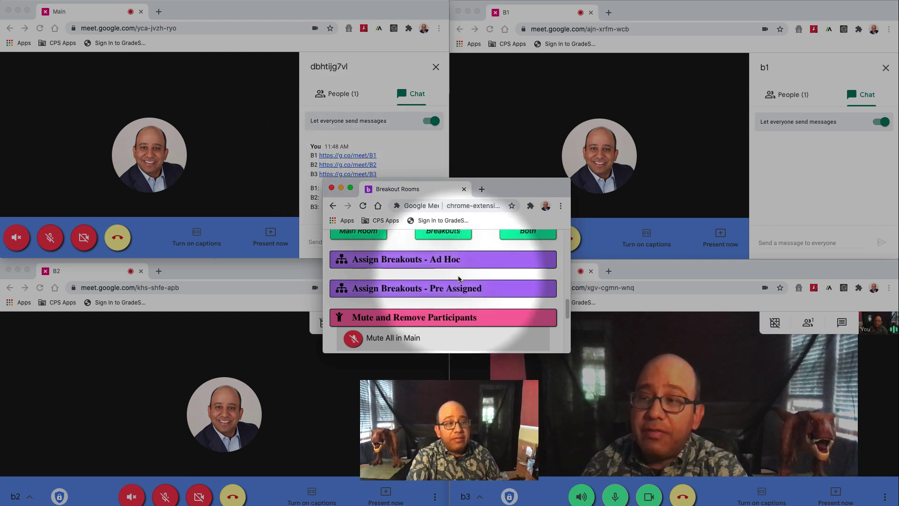
{"action": "scroll", "coordinate": [457, 277], "scroll_direction": "up", "scroll_amount": 5}
{"action": "scroll", "coordinate": [458, 277], "scroll_direction": "down", "scroll_amount": 5}
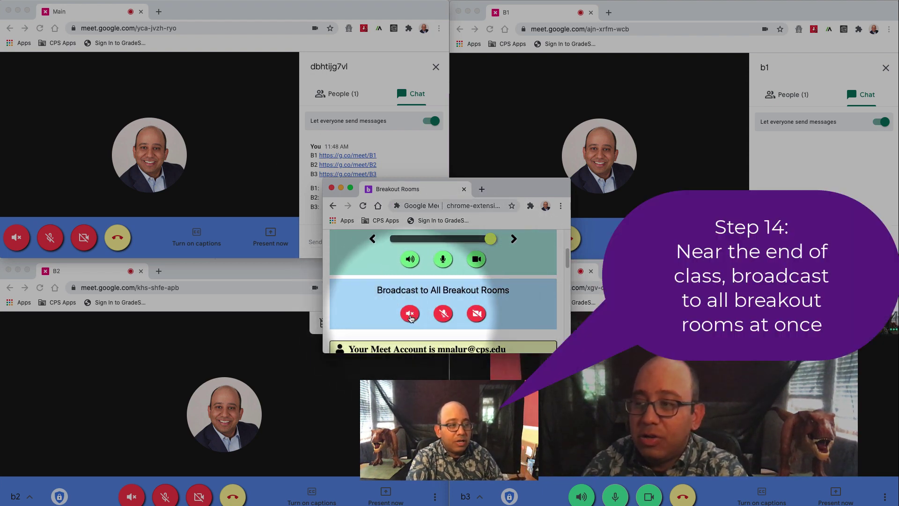
{"action": "left_click", "coordinate": [442, 313]}
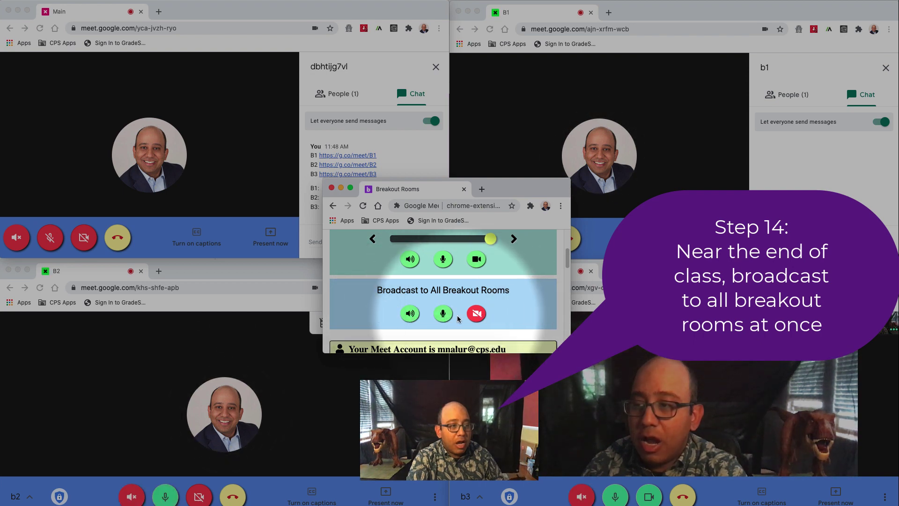
{"action": "left_click", "coordinate": [477, 313]}
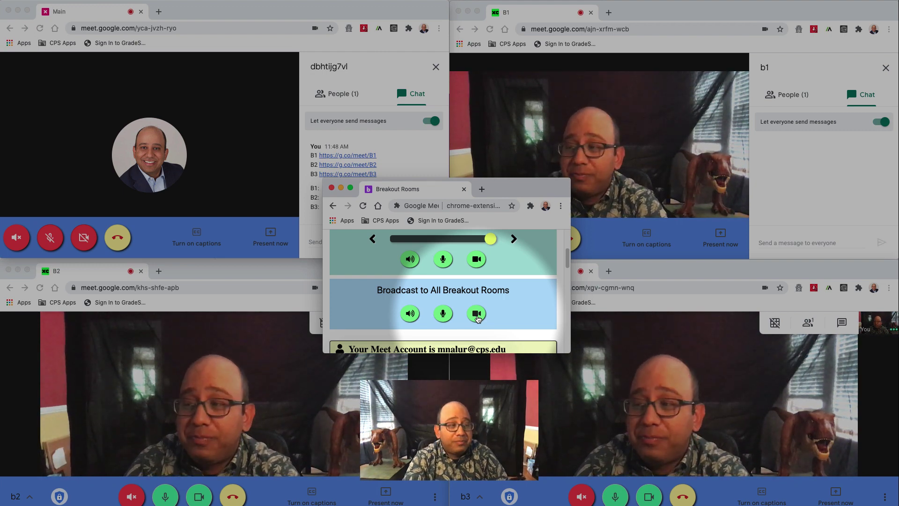
- Stop the broadcast to all breakout rooms by turning off its speaker, microphone and camera
{"action": "left_click", "coordinate": [410, 313]}
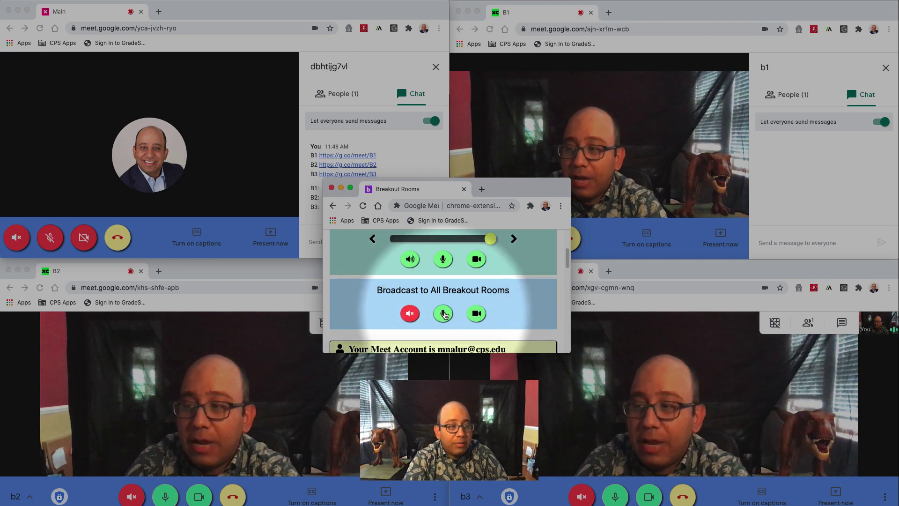
{"action": "left_click", "coordinate": [443, 313]}
{"action": "left_click", "coordinate": [477, 313]}
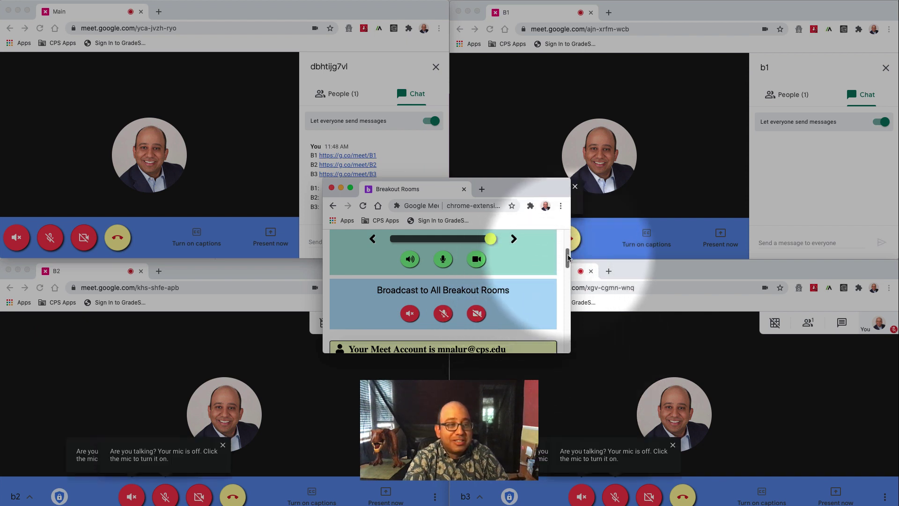
- Turn on only the microphone and camera for the broadcast to all breakout rooms
{"action": "mouse_move", "coordinate": [568, 254]}
{"action": "left_mouse_down"}
{"action": "mouse_move", "coordinate": [556, 315]}
{"action": "mouse_move", "coordinate": [558, 294]}
{"action": "mouse_move", "coordinate": [578, 272]}
{"action": "mouse_move", "coordinate": [572, 260]}
{"action": "left_mouse_up"}
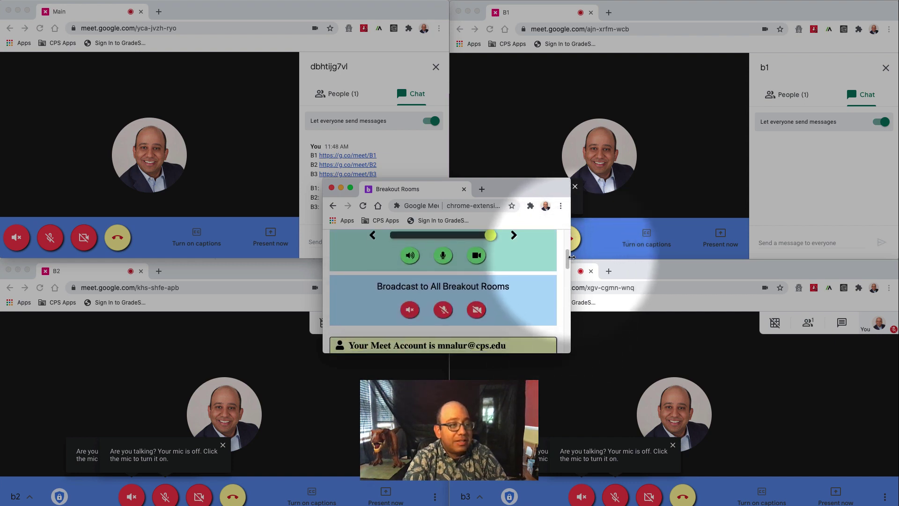
{"action": "left_click", "coordinate": [442, 309]}
{"action": "left_click", "coordinate": [476, 309]}
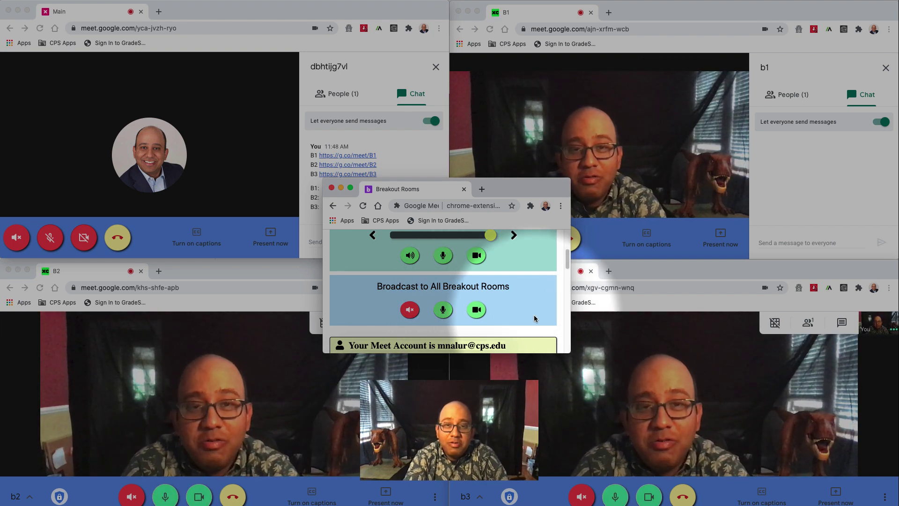
- Examine the options for muting and removing participants and the reports that can be copied, and close the Breakout Rooms window
{"action": "scroll", "coordinate": [534, 315], "scroll_direction": "down", "scroll_amount": 3}
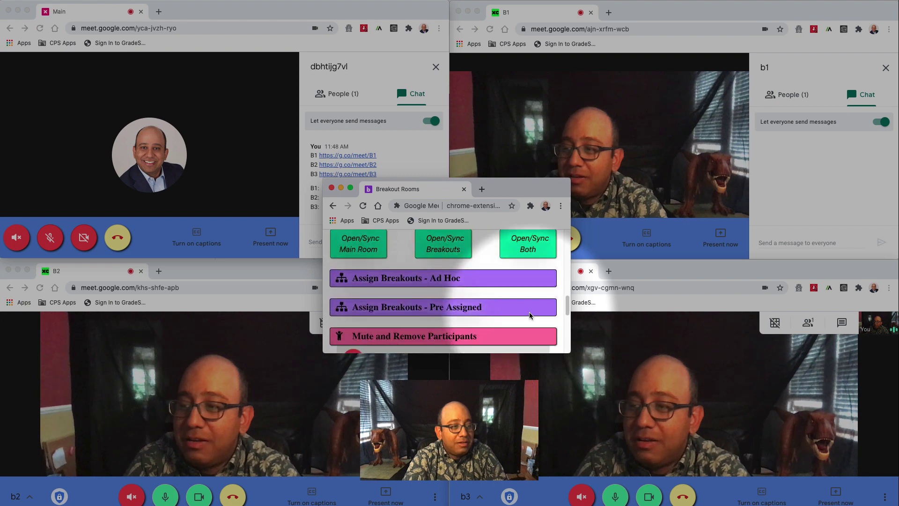
{"action": "scroll", "coordinate": [530, 315], "scroll_direction": "down", "scroll_amount": 3}
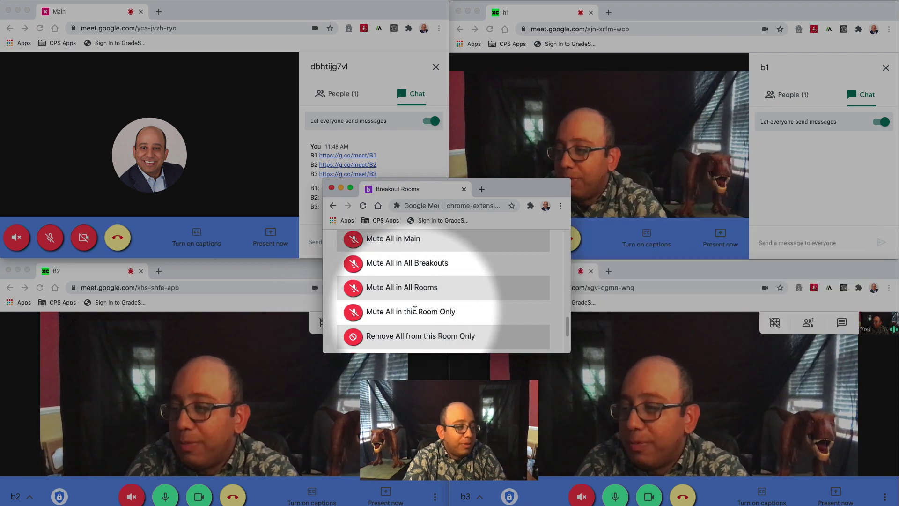
{"action": "scroll", "coordinate": [444, 285], "scroll_direction": "down", "scroll_amount": 3}
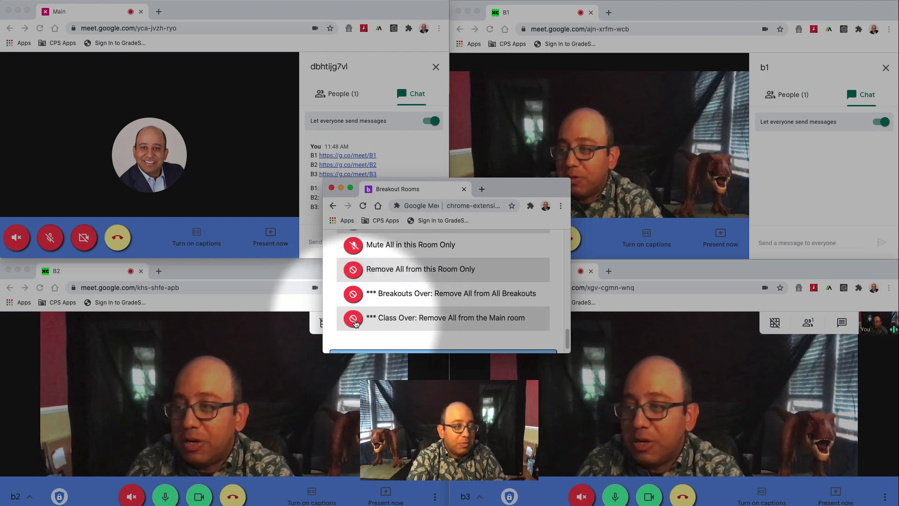
{"action": "scroll", "coordinate": [365, 328], "scroll_direction": "down", "scroll_amount": 1}
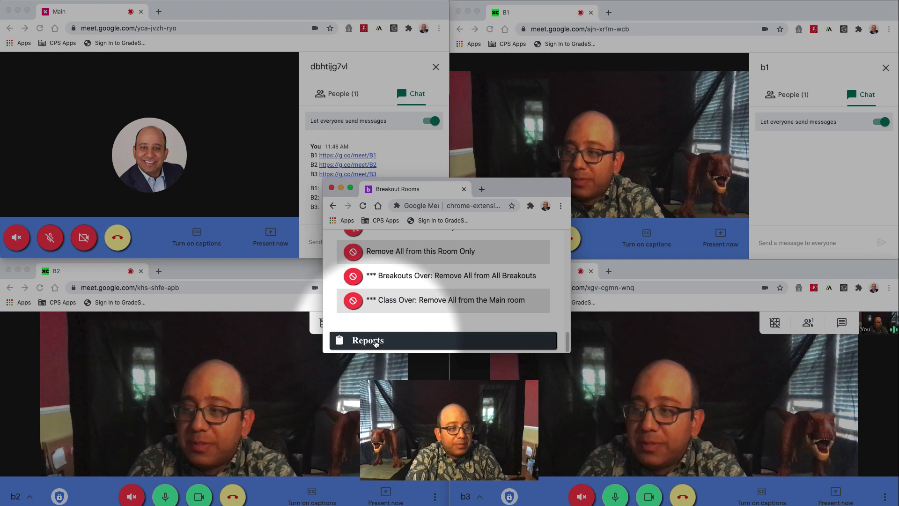
{"action": "left_click", "coordinate": [375, 341]}
{"action": "scroll", "coordinate": [414, 321], "scroll_direction": "down", "scroll_amount": 5}
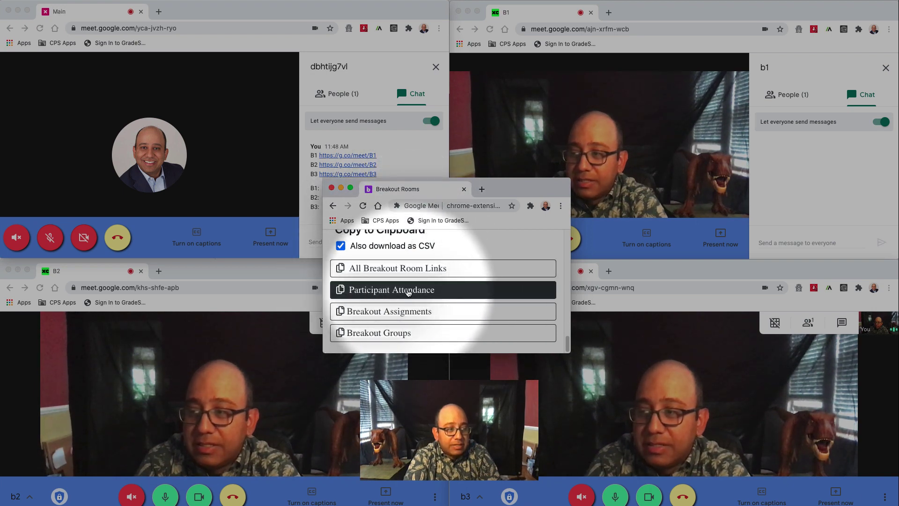
{"action": "scroll", "coordinate": [458, 294], "scroll_direction": "up", "scroll_amount": 5}
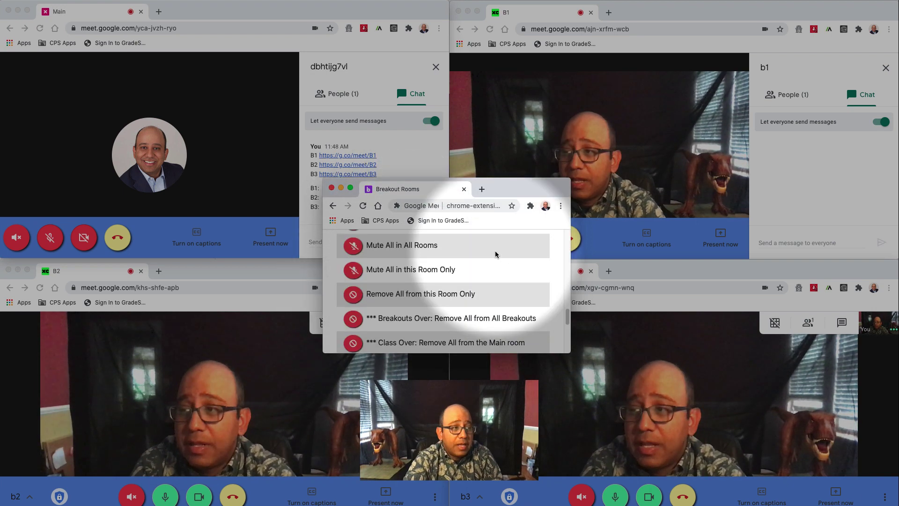
{"action": "left_click", "coordinate": [332, 189]}
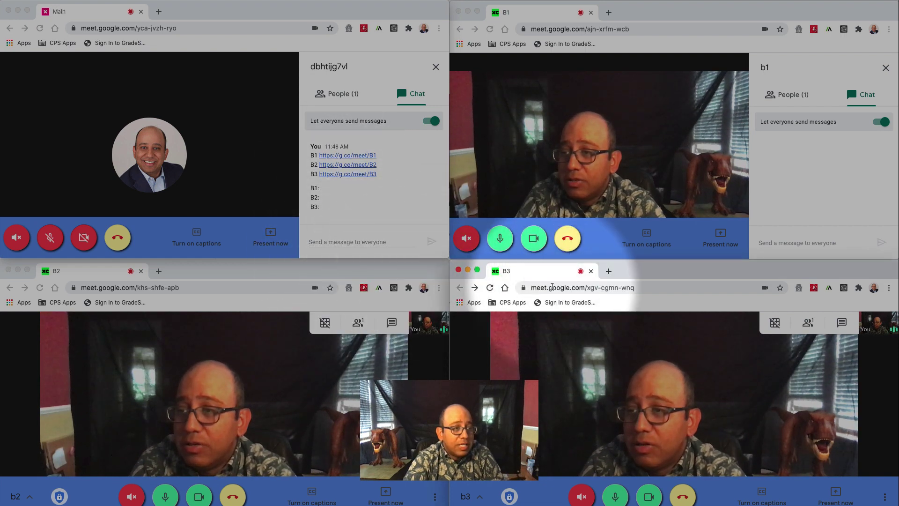